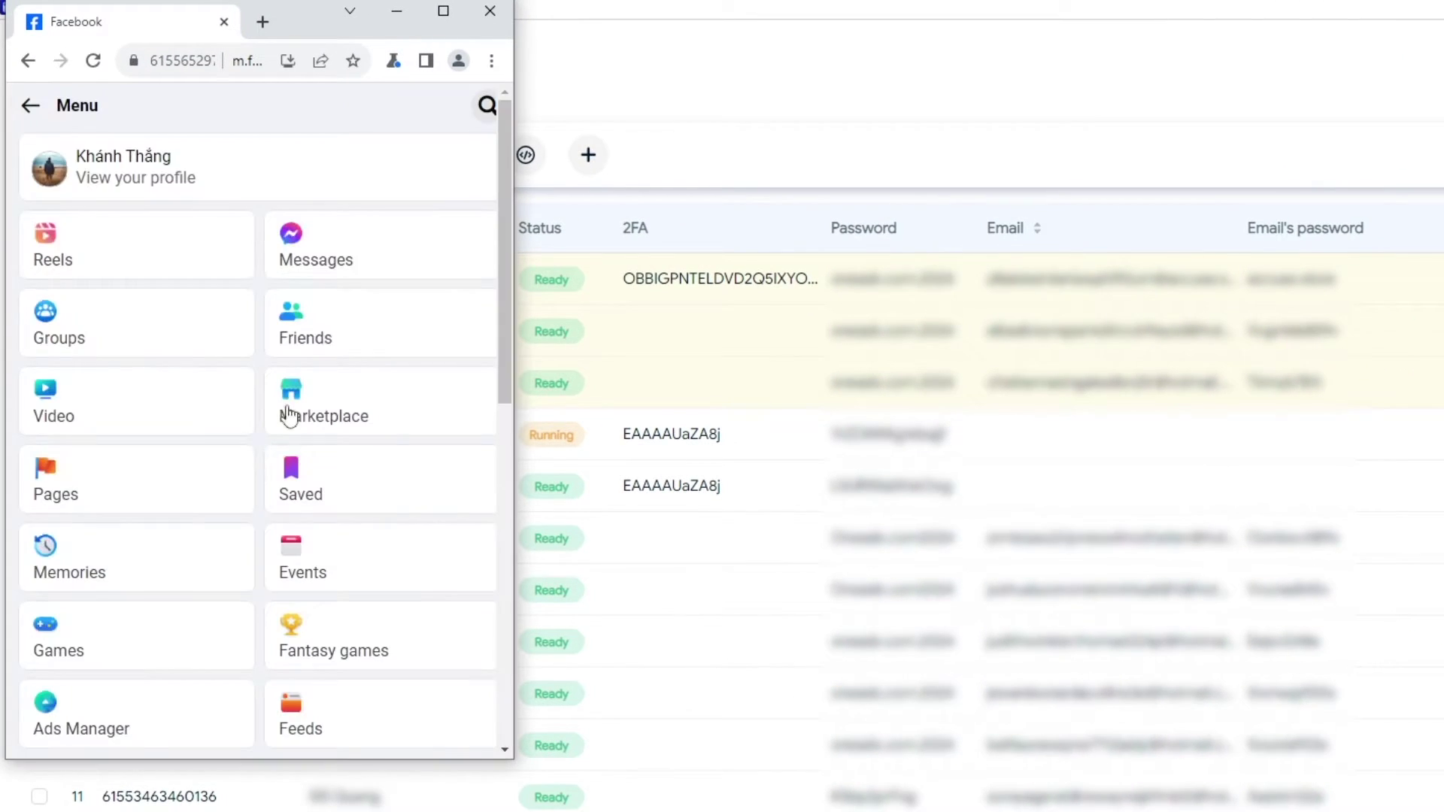
Look up the account's active logins under Password and security in Accounts Center and view the logins on the Samsung Galaxy S10e
scroll(288, 416, down, 8)
click(138, 252)
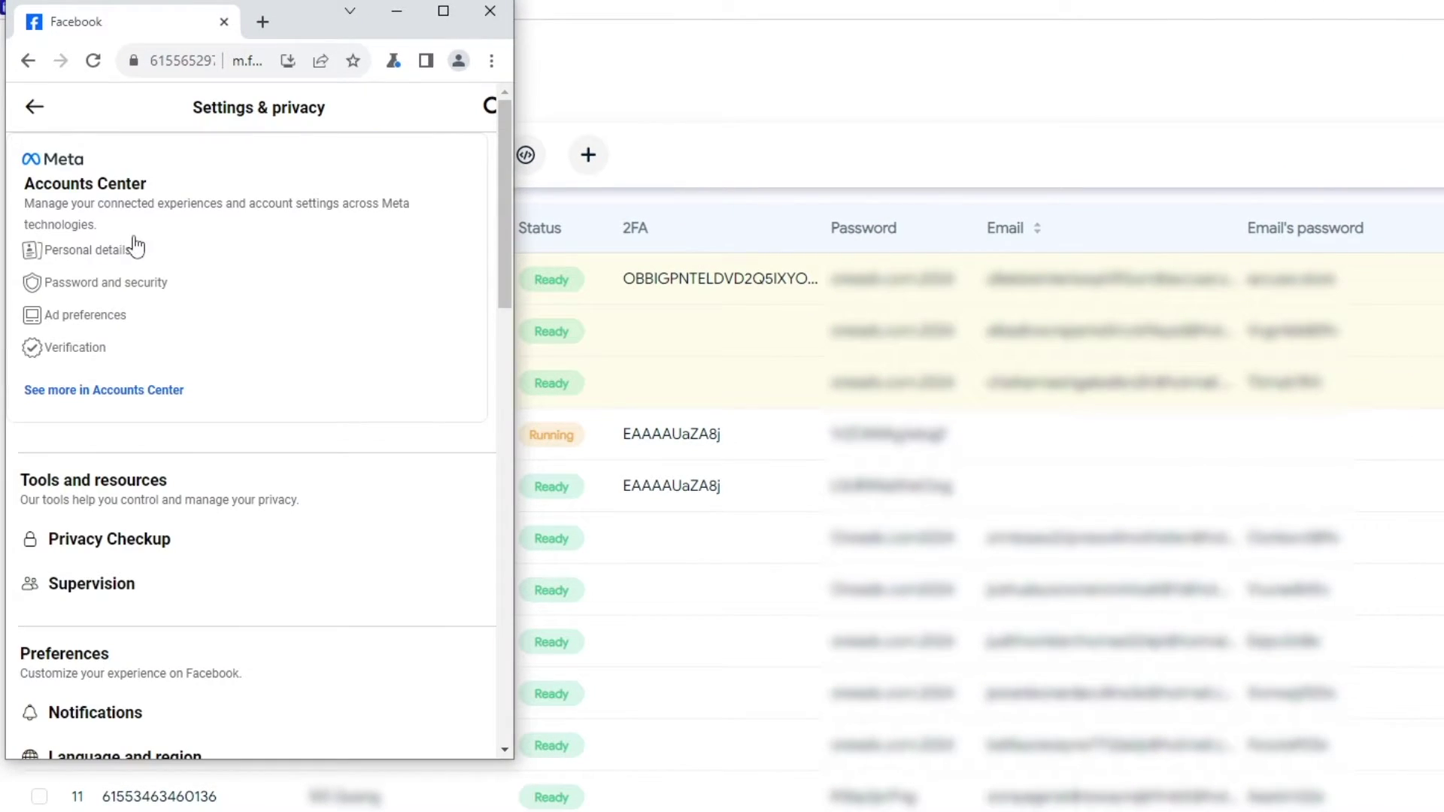
click(112, 283)
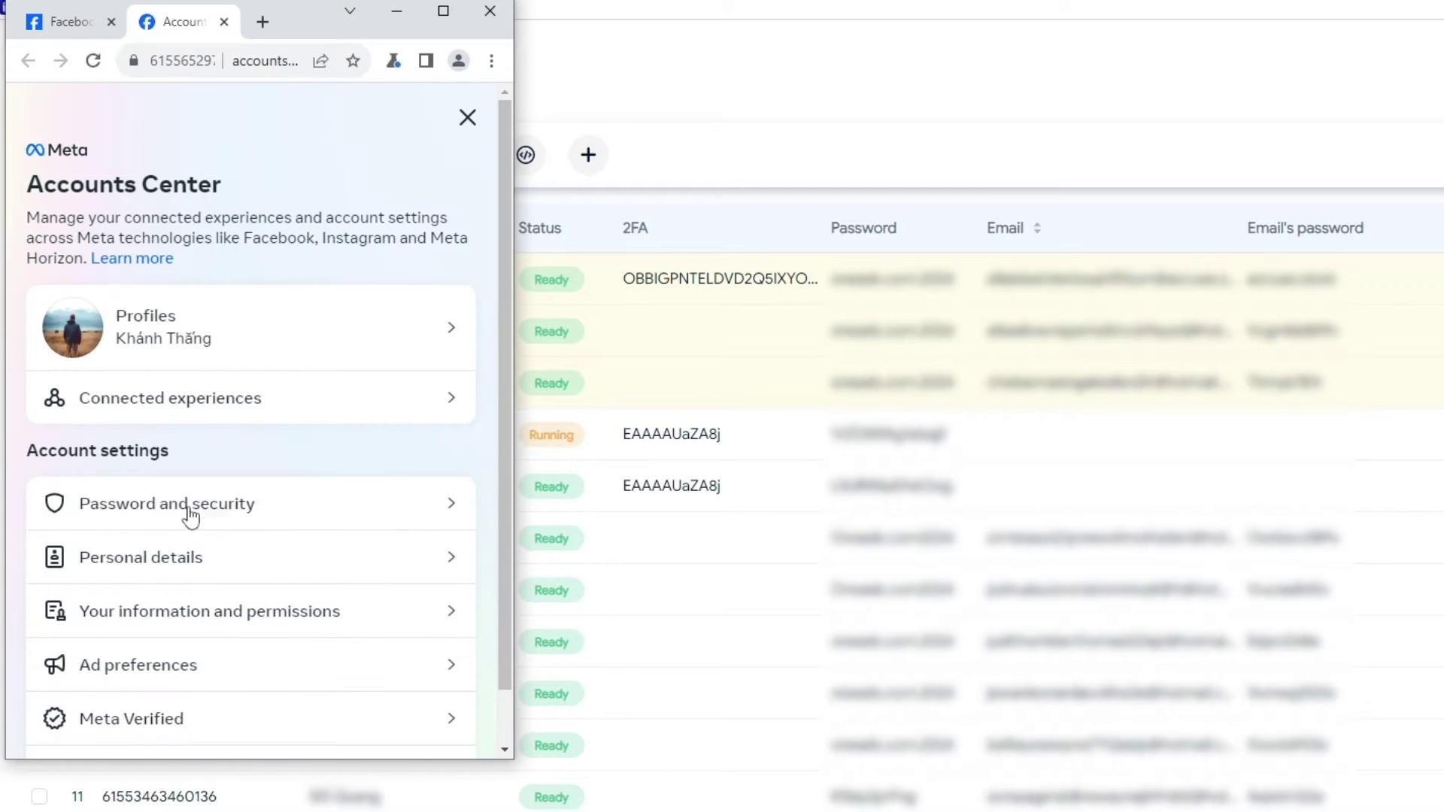
click(191, 517)
click(214, 557)
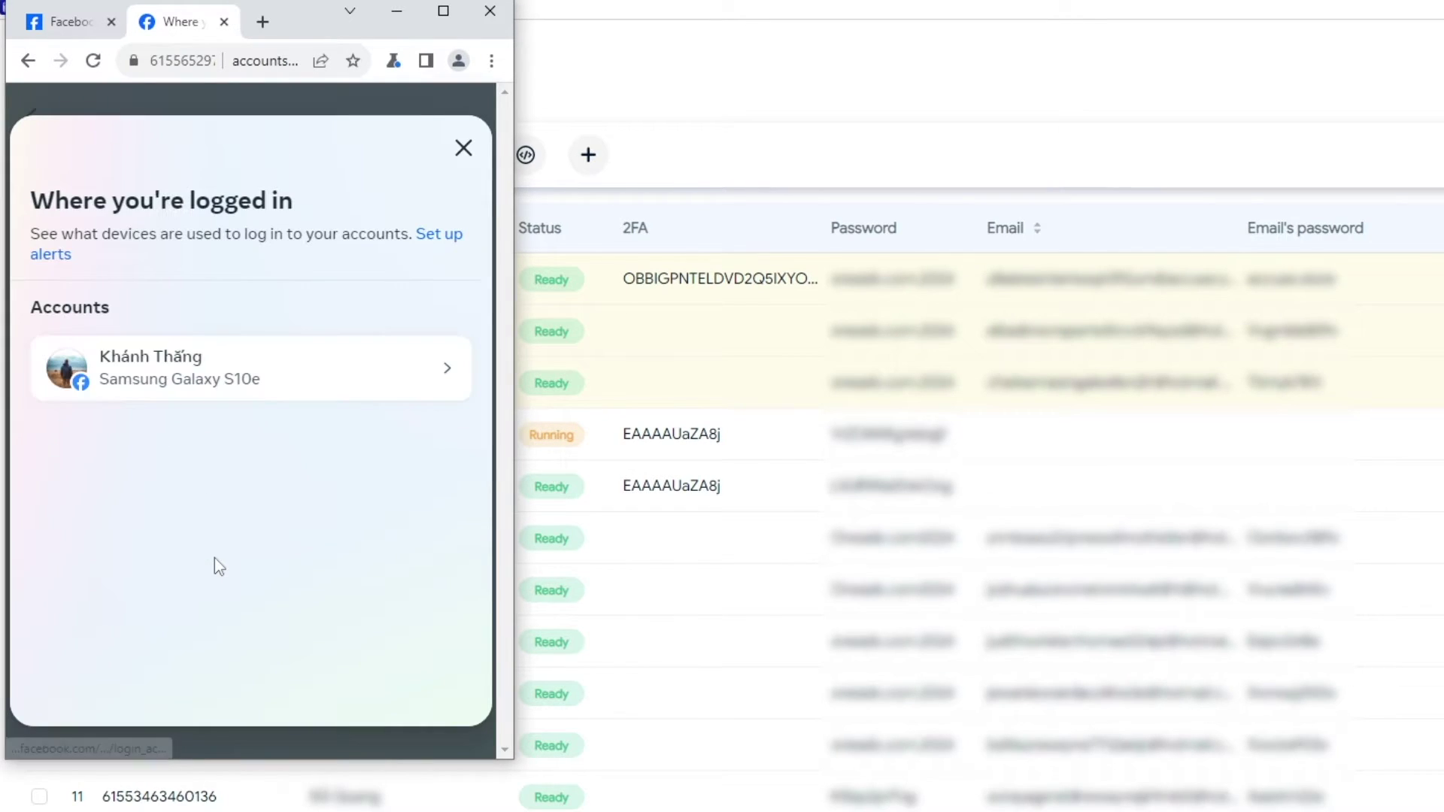
click(438, 390)
click(446, 335)
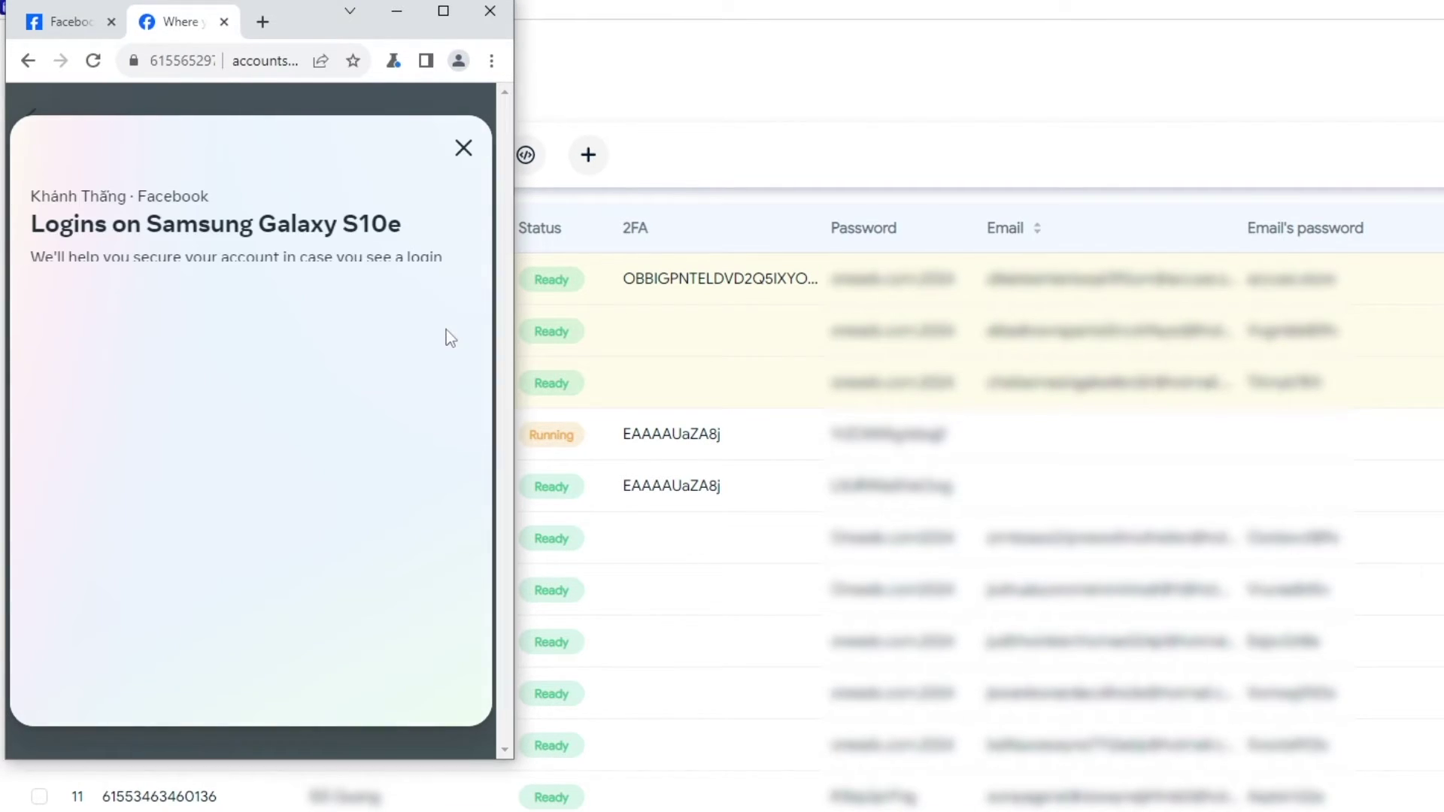
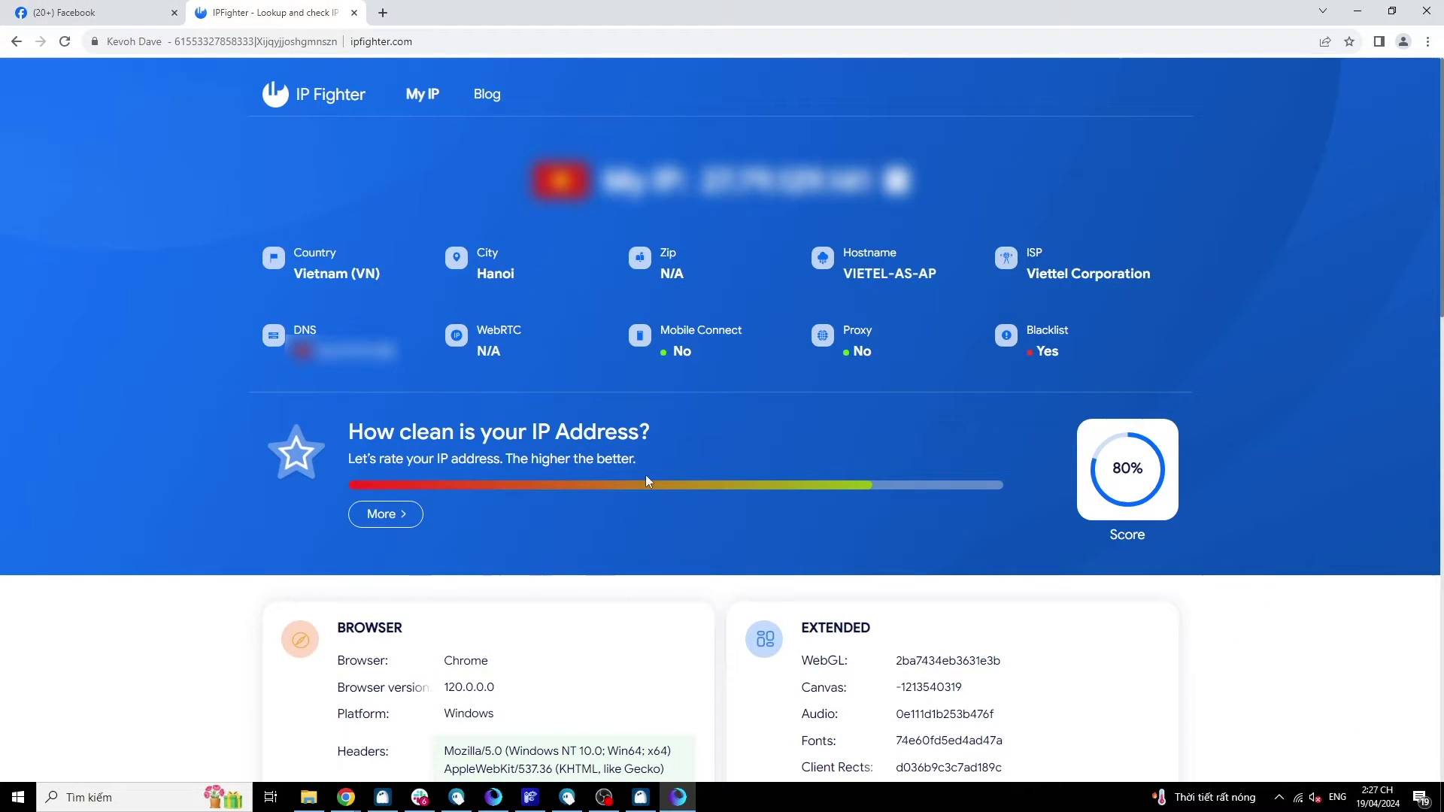
Expand the IP cleanliness score details and examine which blacklists include the IP address
click(406, 514)
drag(1442, 218, 1442, 293)
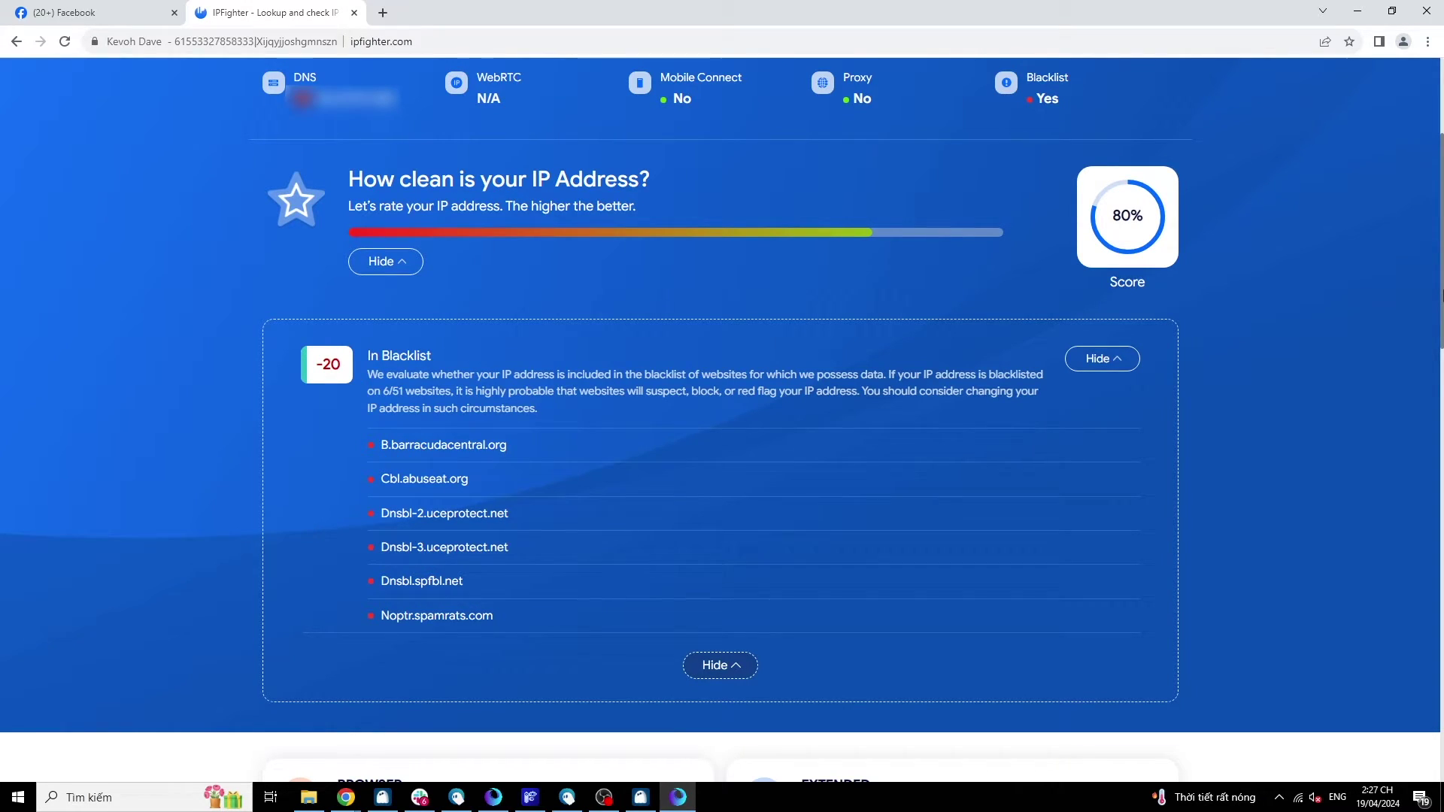
scroll(722, 421, up, 3)
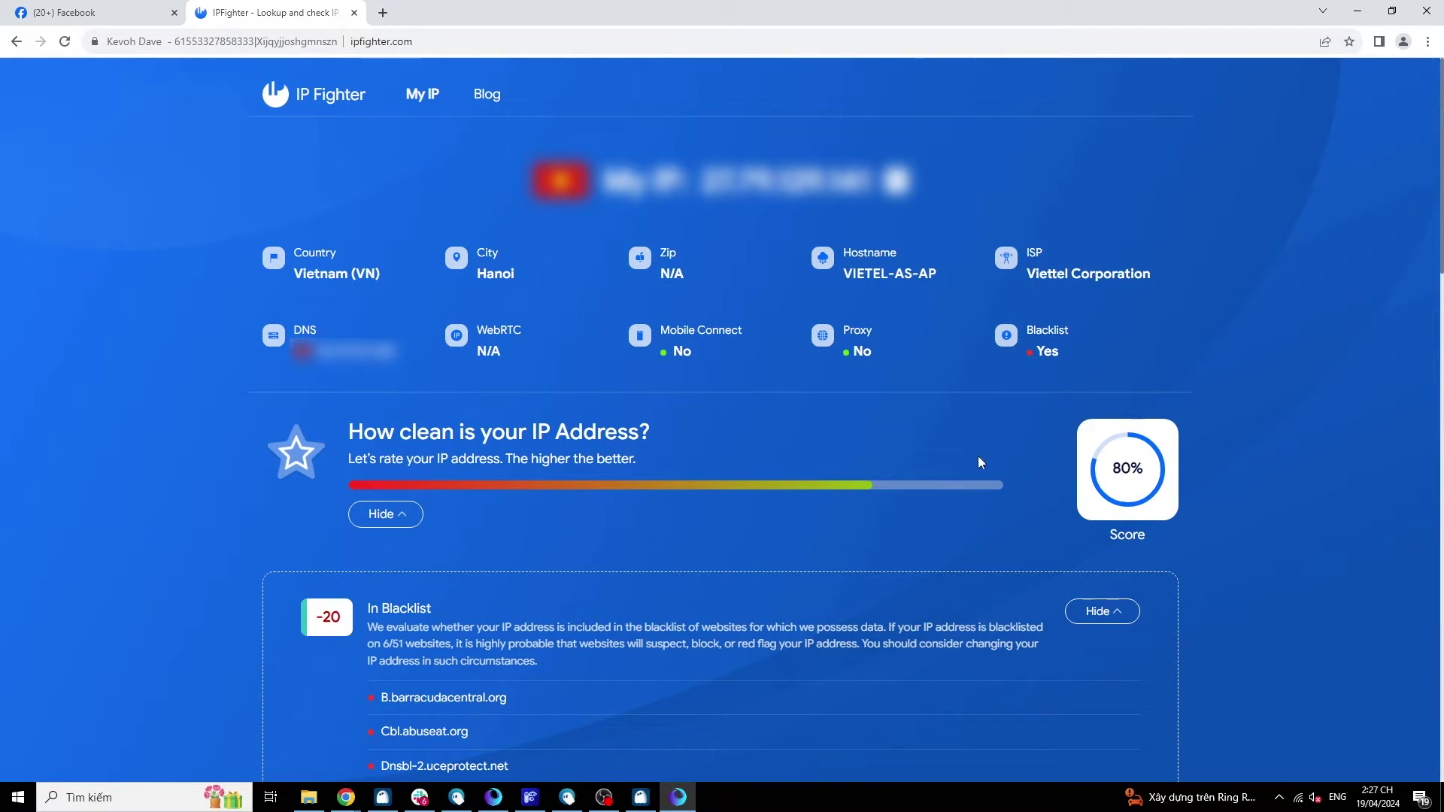
Switch to AutoFace, begin adding proxies to the selected profiles, and set the connection type to HTTP
click(530, 797)
click(1182, 132)
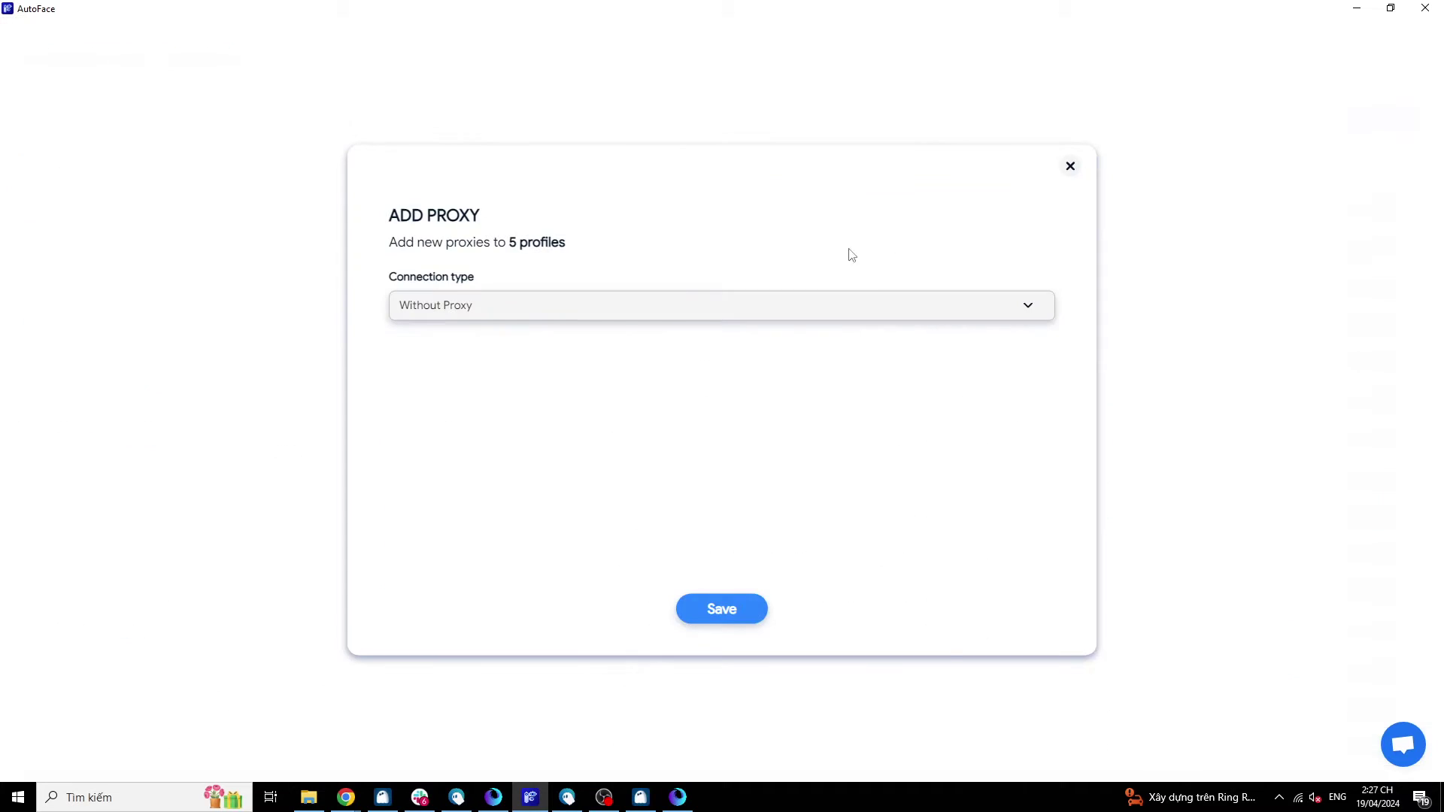
click(782, 305)
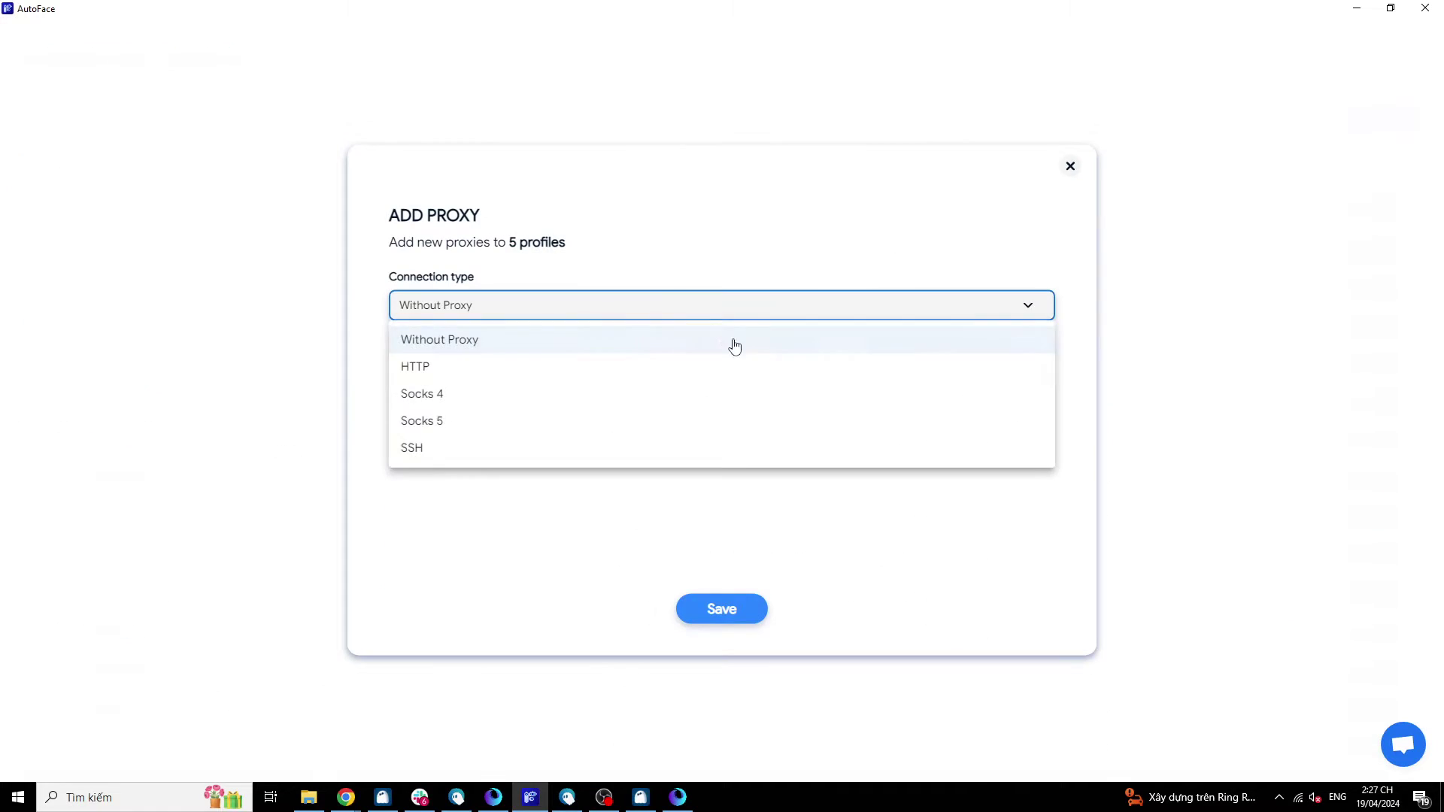
click(786, 369)
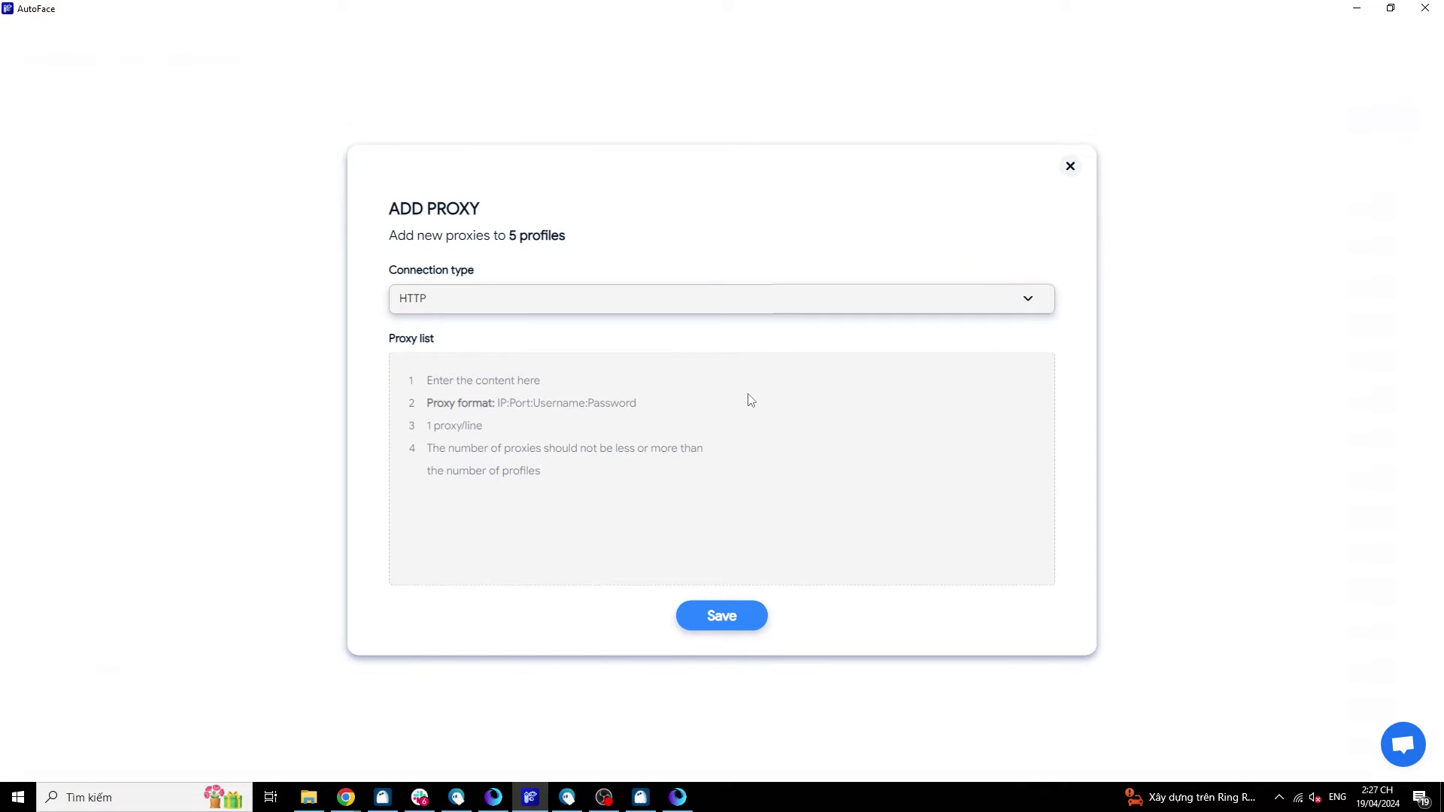
Return to the IP Fighter page in the browser and review the report further down
click(678, 797)
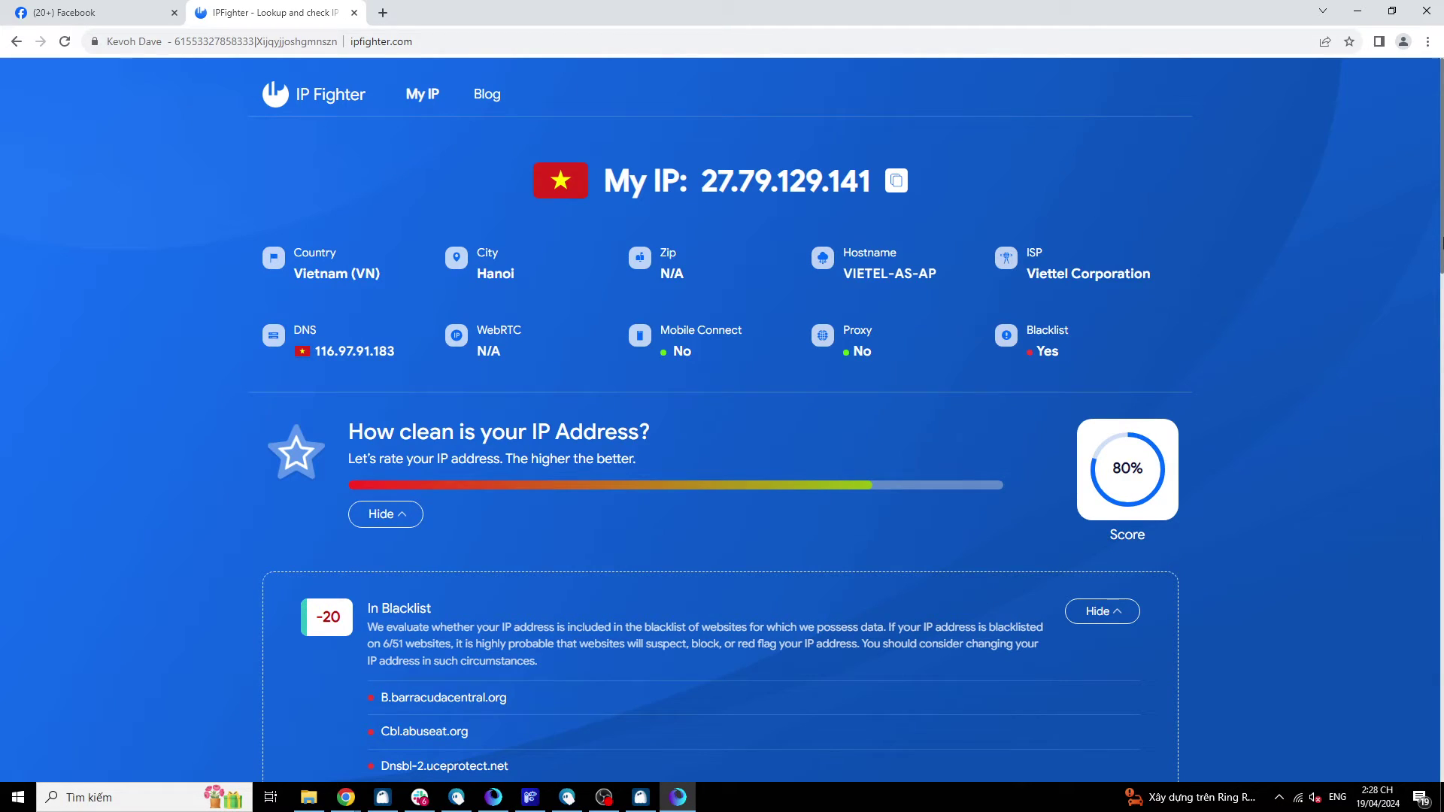
drag(1442, 241, 1441, 481)
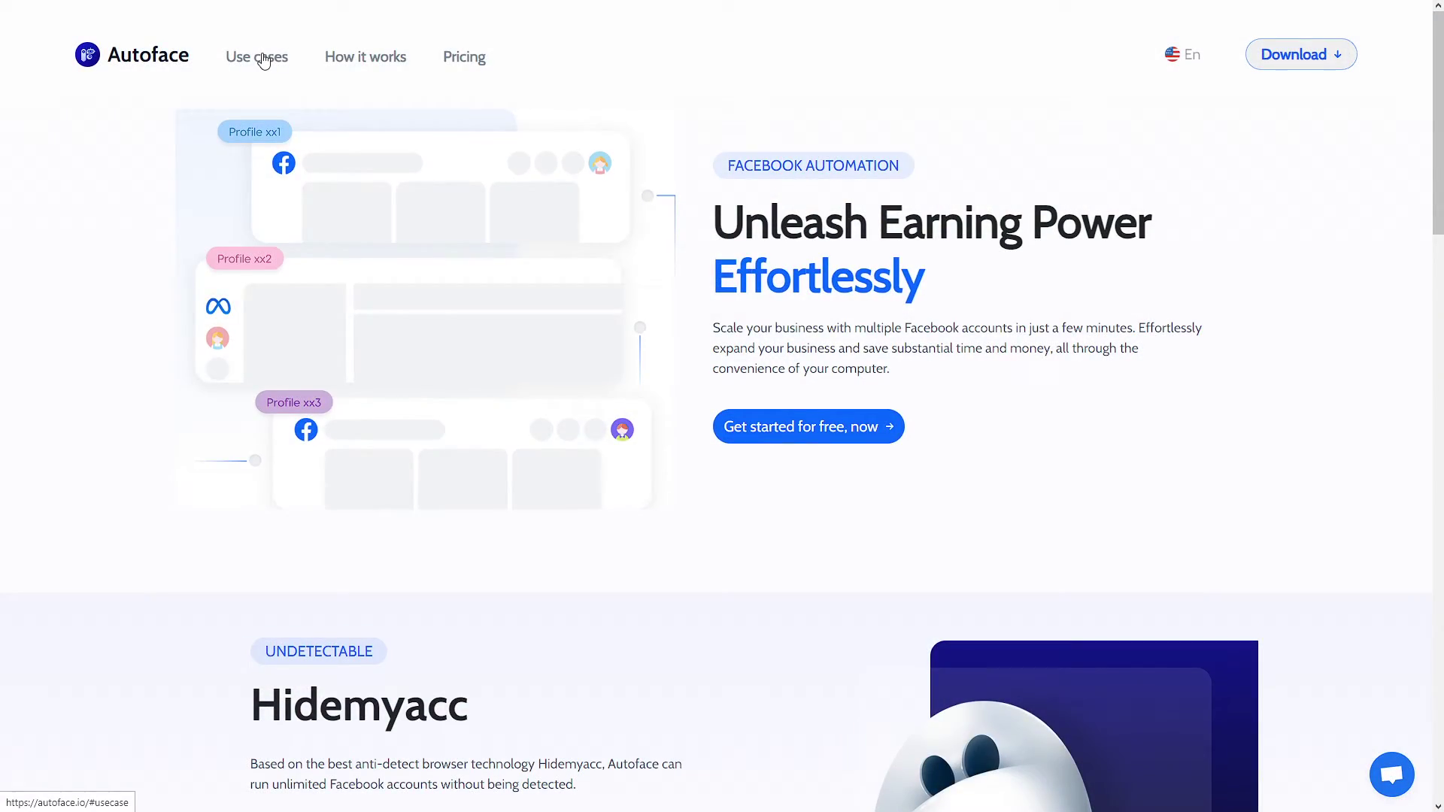
Read the Use cases section of the Autoface website and the content below it
click(263, 60)
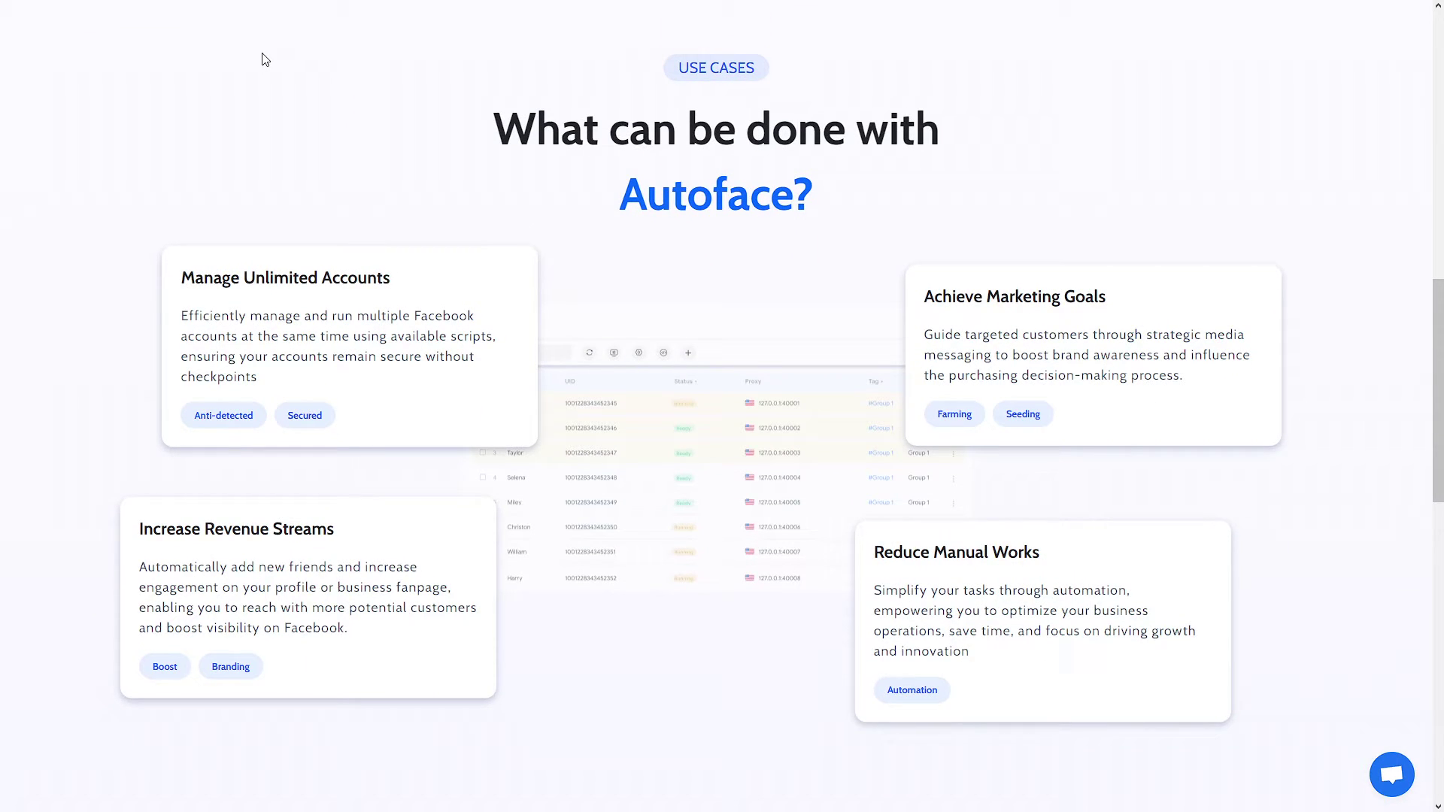
scroll(263, 60, down, 10)
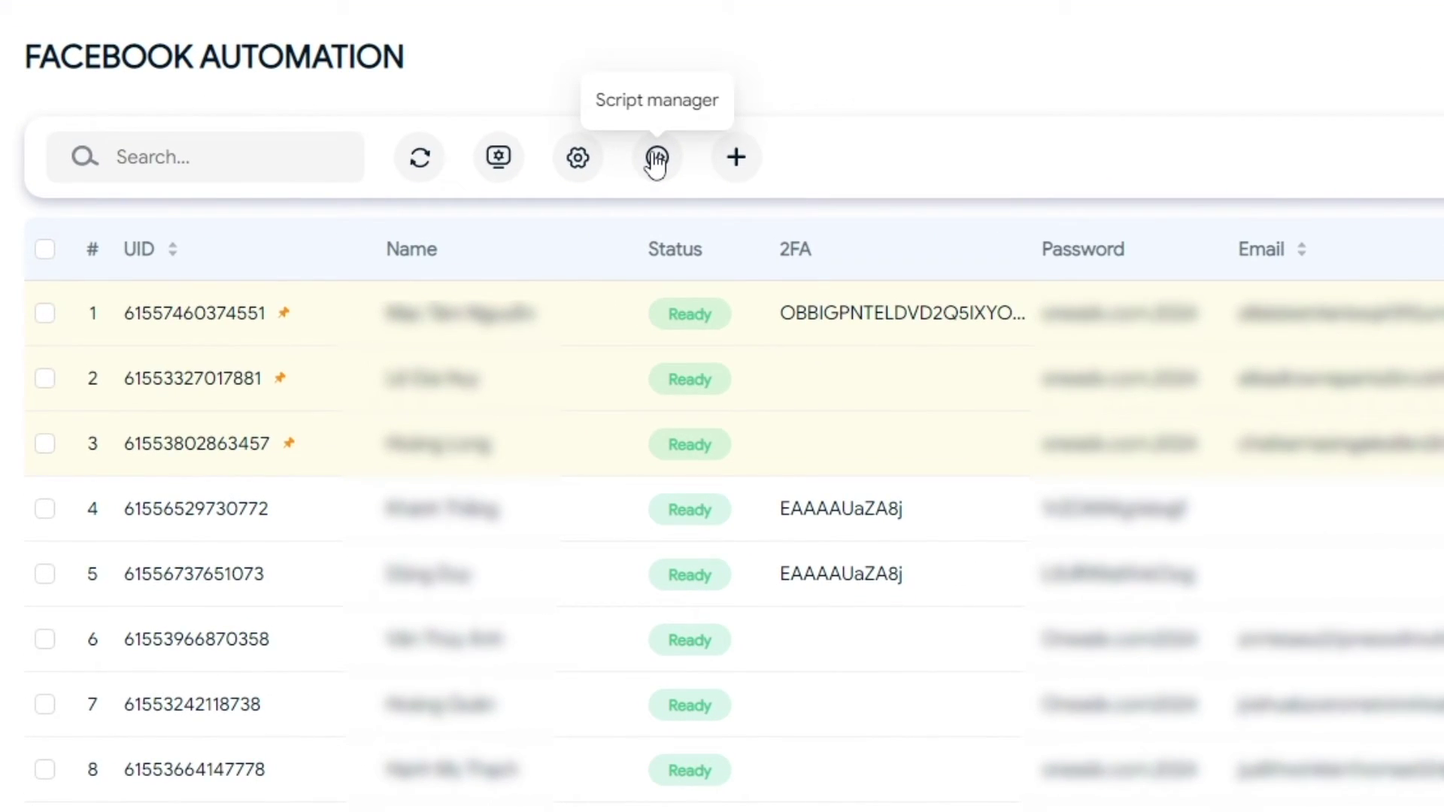
Create a new script from the script manager and add a Newsfeed action linked from the Starting Point
click(655, 159)
click(579, 210)
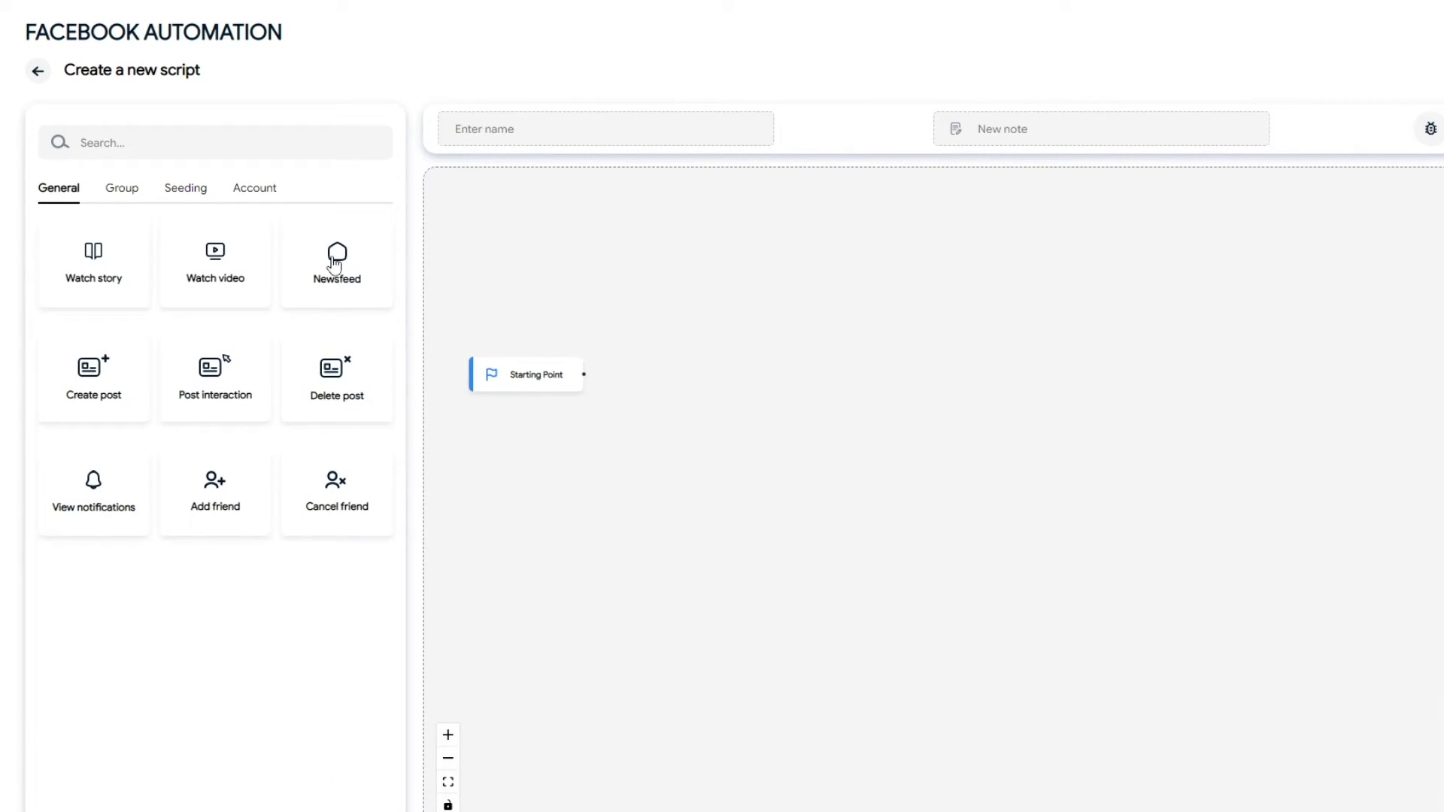
drag(335, 263, 690, 390)
drag(585, 374, 646, 376)
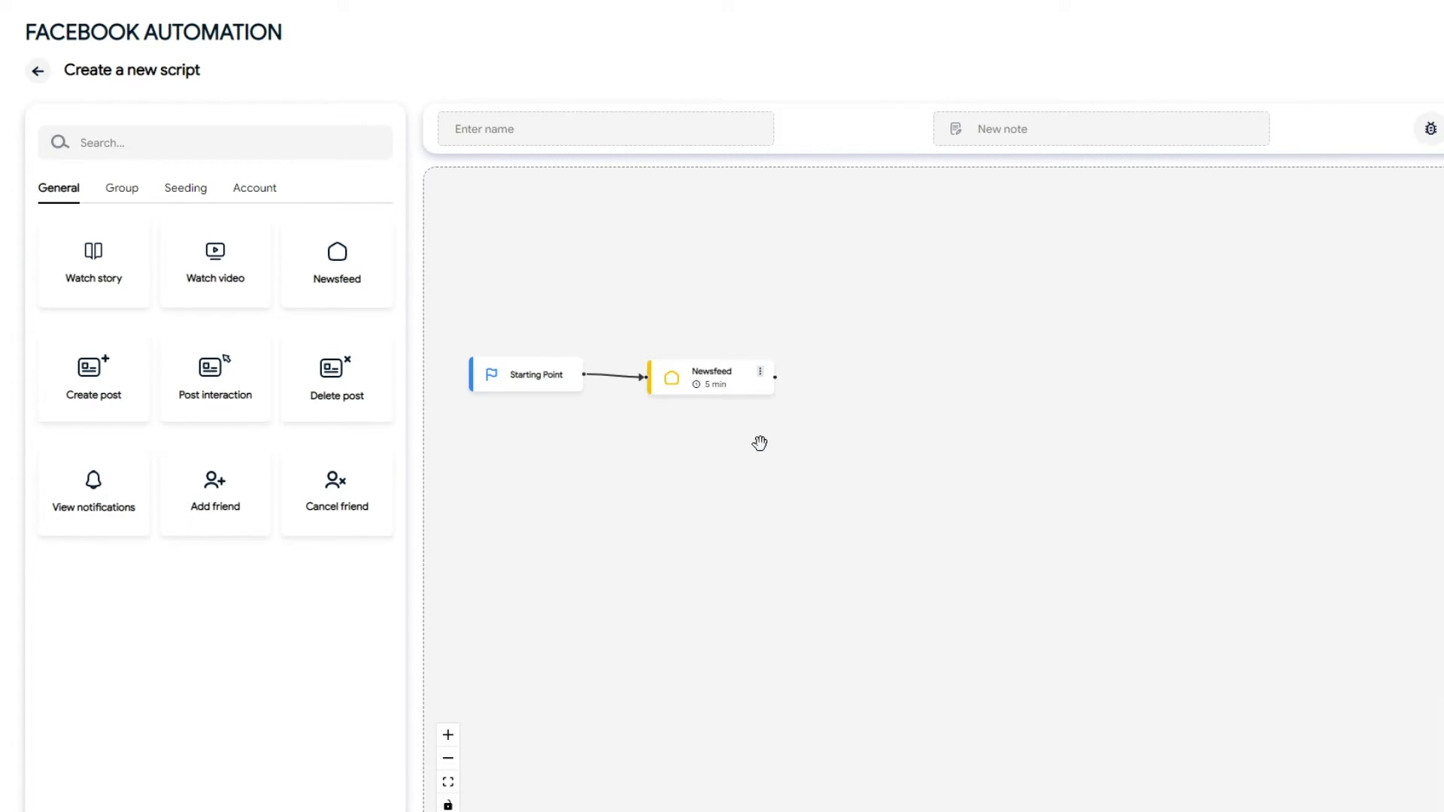
Set the Newsfeed action's view time to 900 to 1200 seconds and its maximum delay time to 7 seconds
click(760, 371)
click(775, 397)
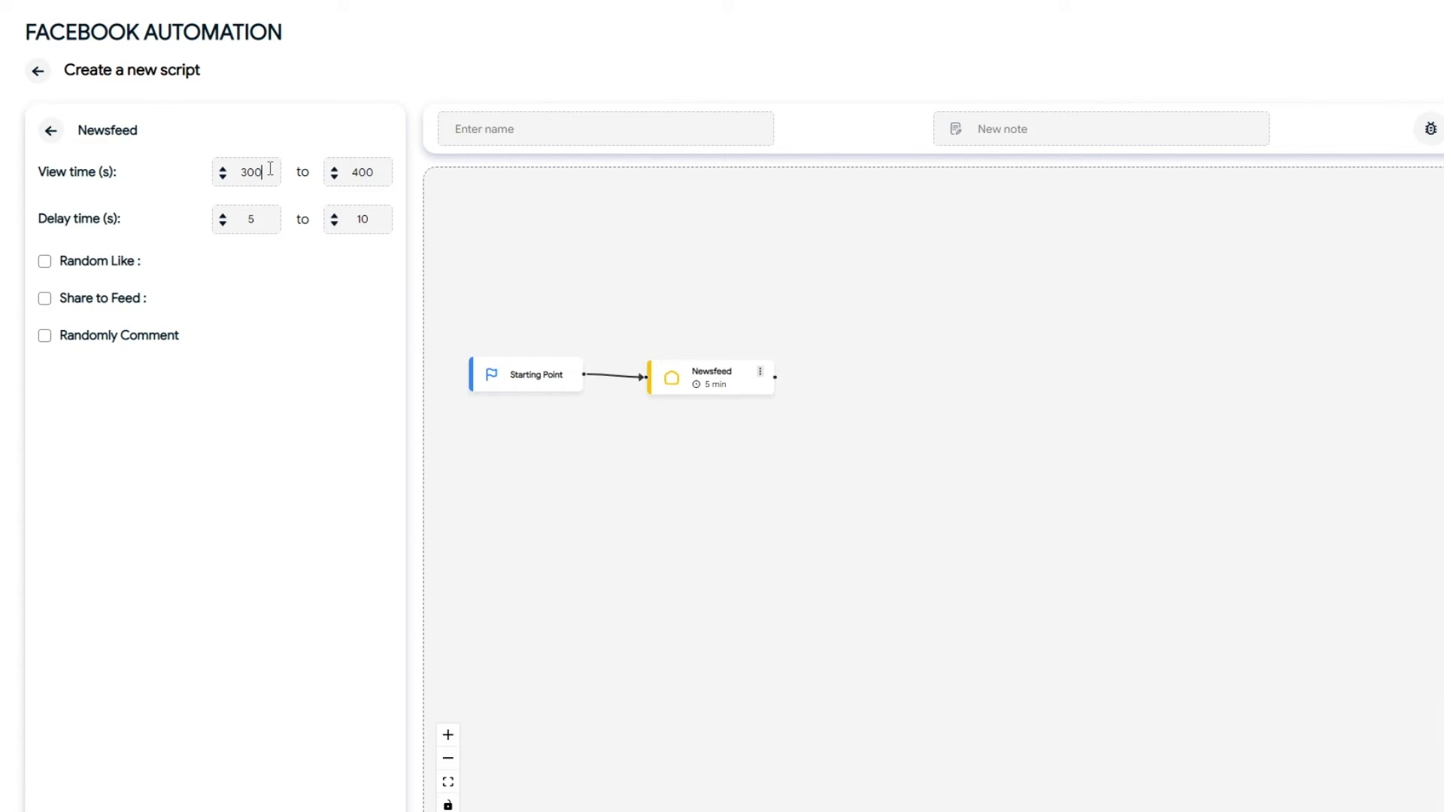
drag(270, 168, 238, 177)
text(9)
drag(390, 178, 353, 177)
text(1200)
double_click(349, 223)
text(7)
Enable Random Like, Share to Feed and Randomly Comment for the Newsfeed action
click(45, 263)
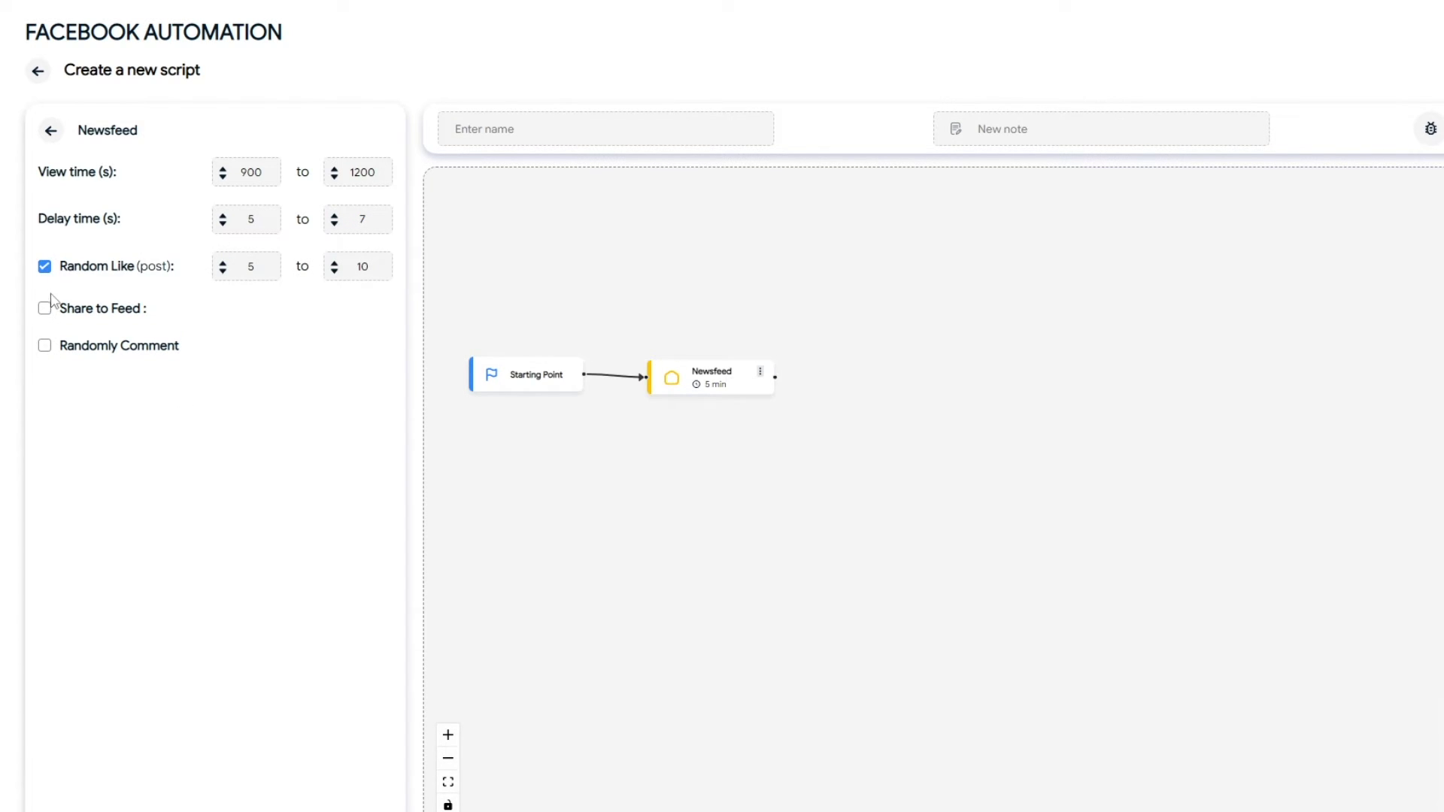
click(45, 308)
click(45, 355)
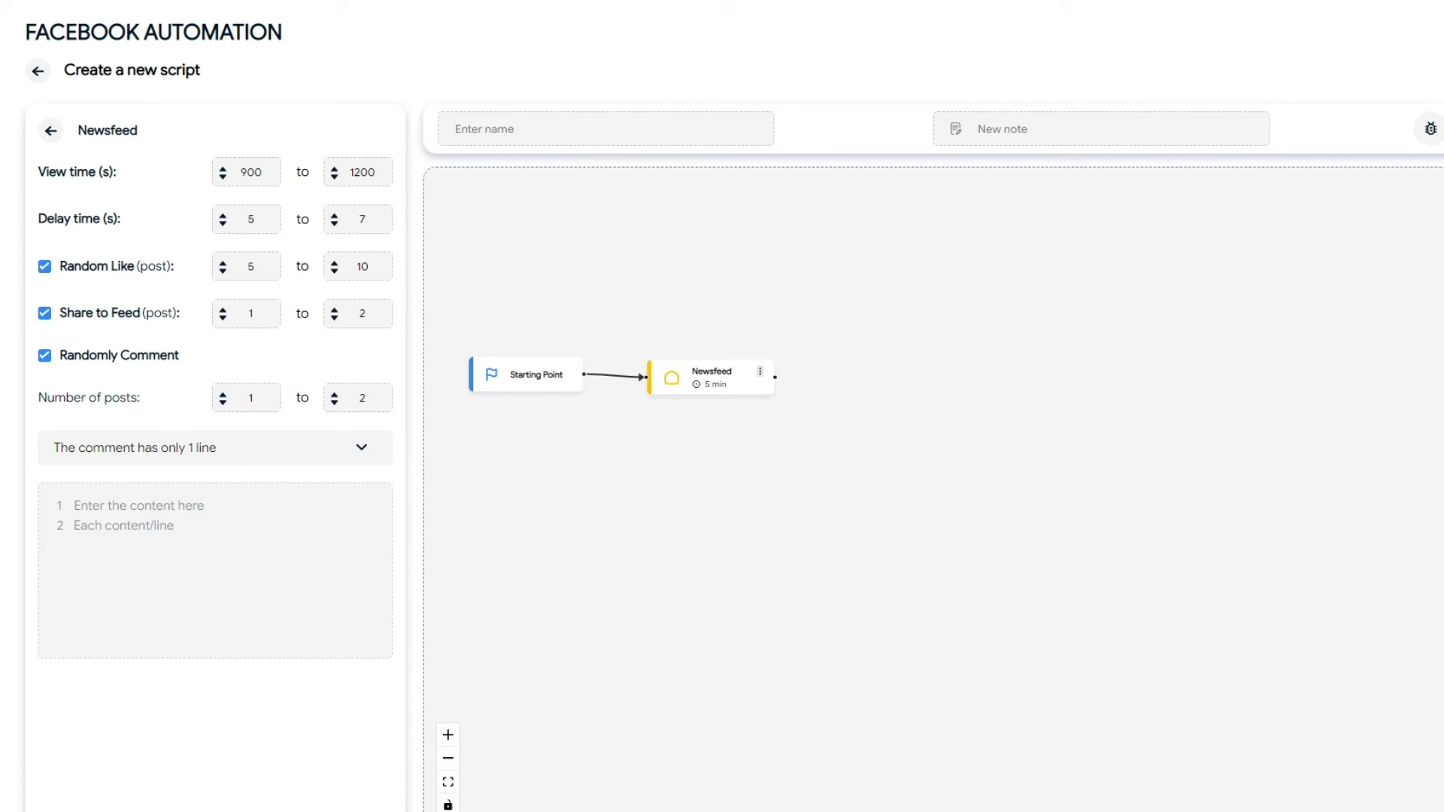
Fill in the comment lines "Hi, how is your day?", "That's great!", "Yes available", "Congratulations", "I can do the work" and "yes it's passing screening"
key(alt+Tab)
key(ctrl+a)
click(244, 541)
text(Hi, how is your day? That's great! Yes available Congratulations I can do the work yes it's passing screening)
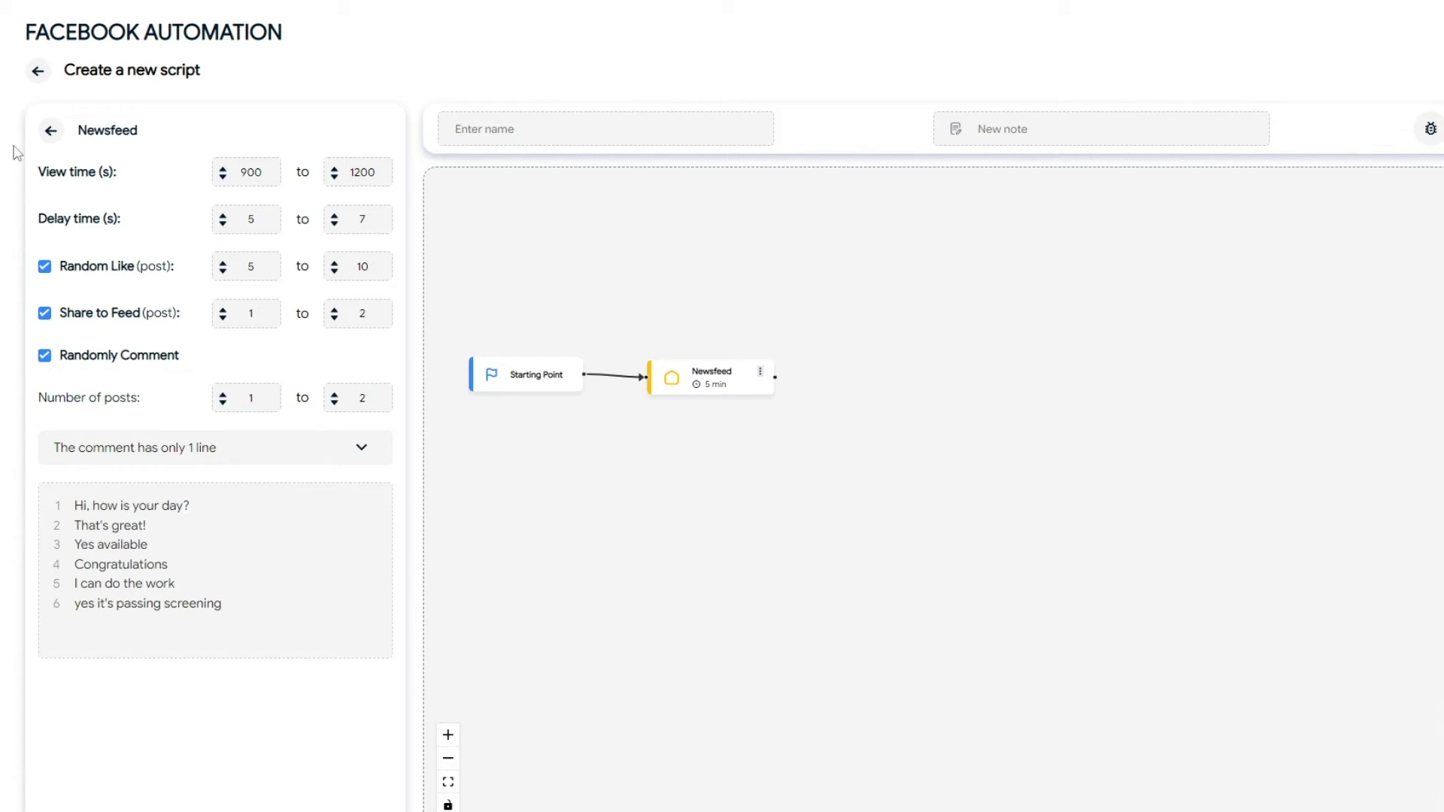
click(51, 131)
Add the Add friend and Cancel friend actions and link them in sequence after Newsfeed
drag(215, 496, 820, 391)
drag(361, 503, 1001, 416)
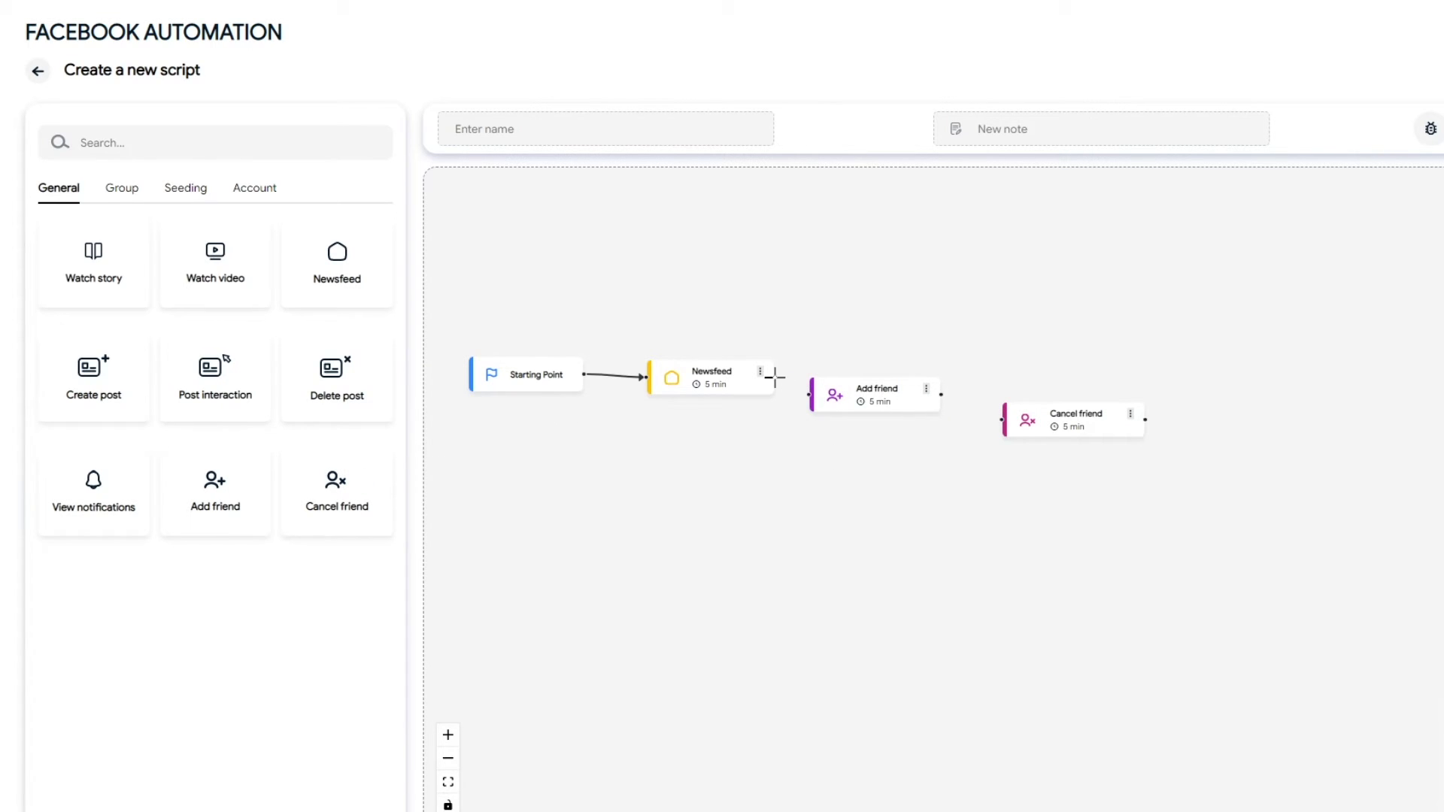
drag(774, 377, 811, 393)
mouse_move(940, 386)
mouse_down()
mouse_move(1040, 404)
mouse_move(1029, 386)
mouse_up()
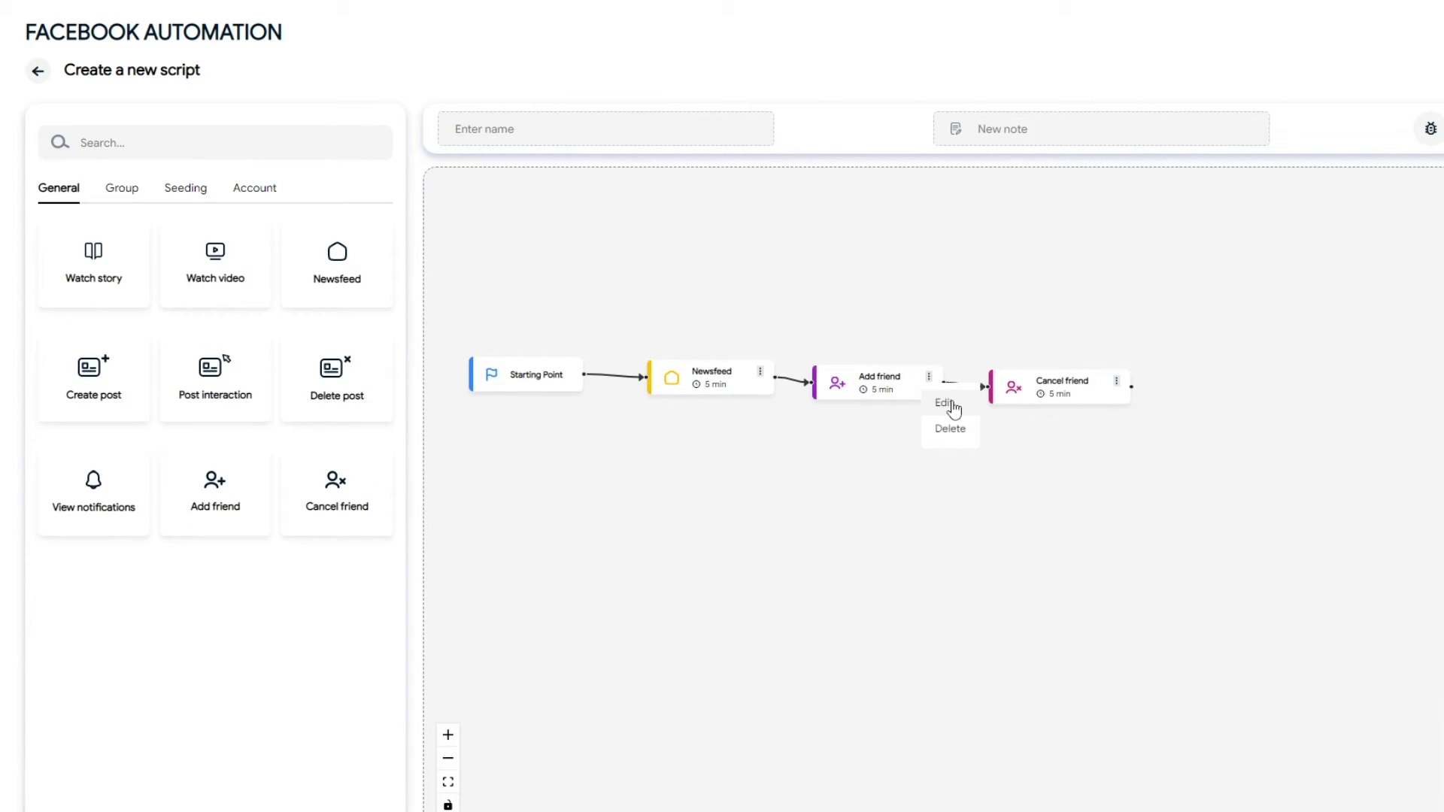
Set the Add friend action to 2 to 5 requests and restrict it to people who have mutual friends
click(952, 405)
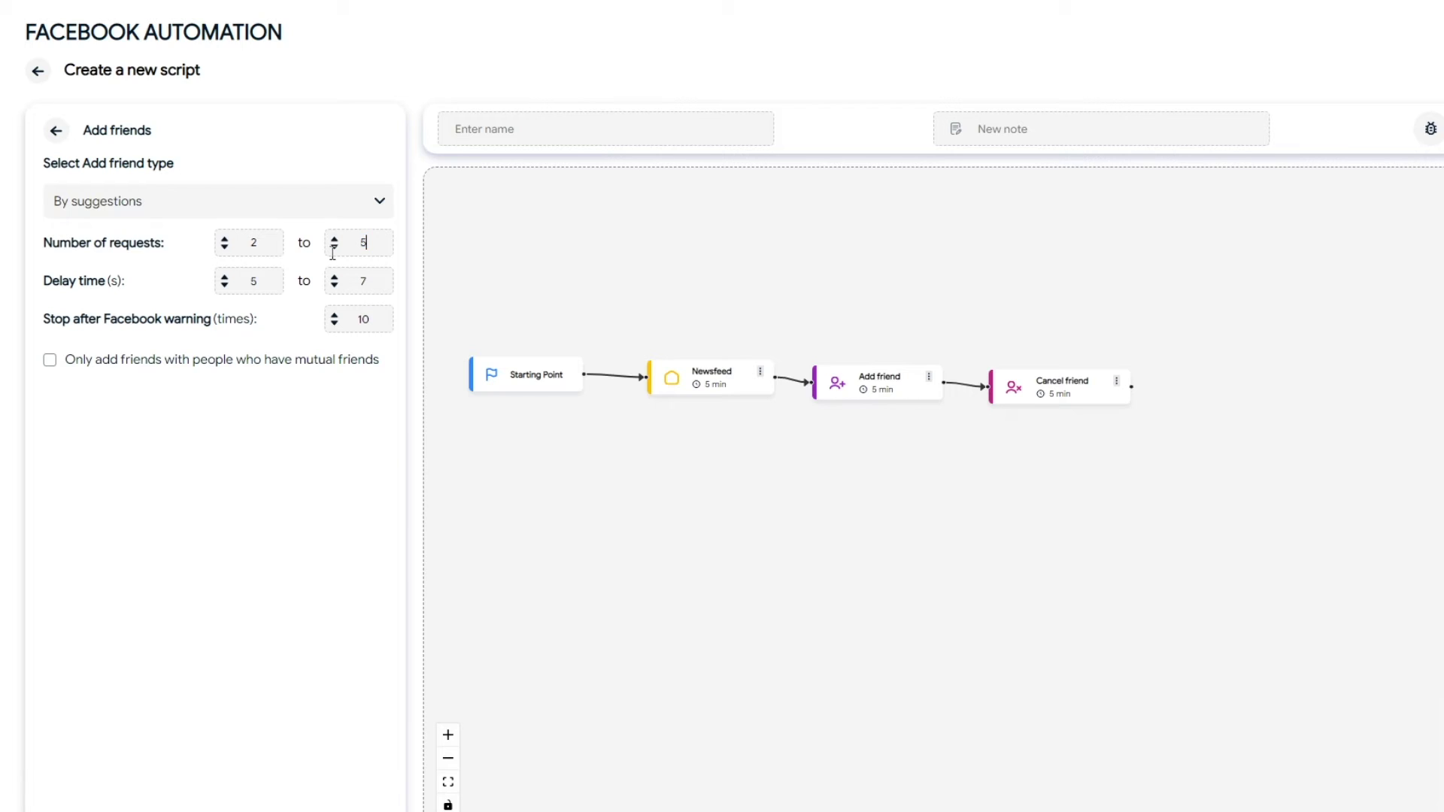
click(50, 361)
click(55, 135)
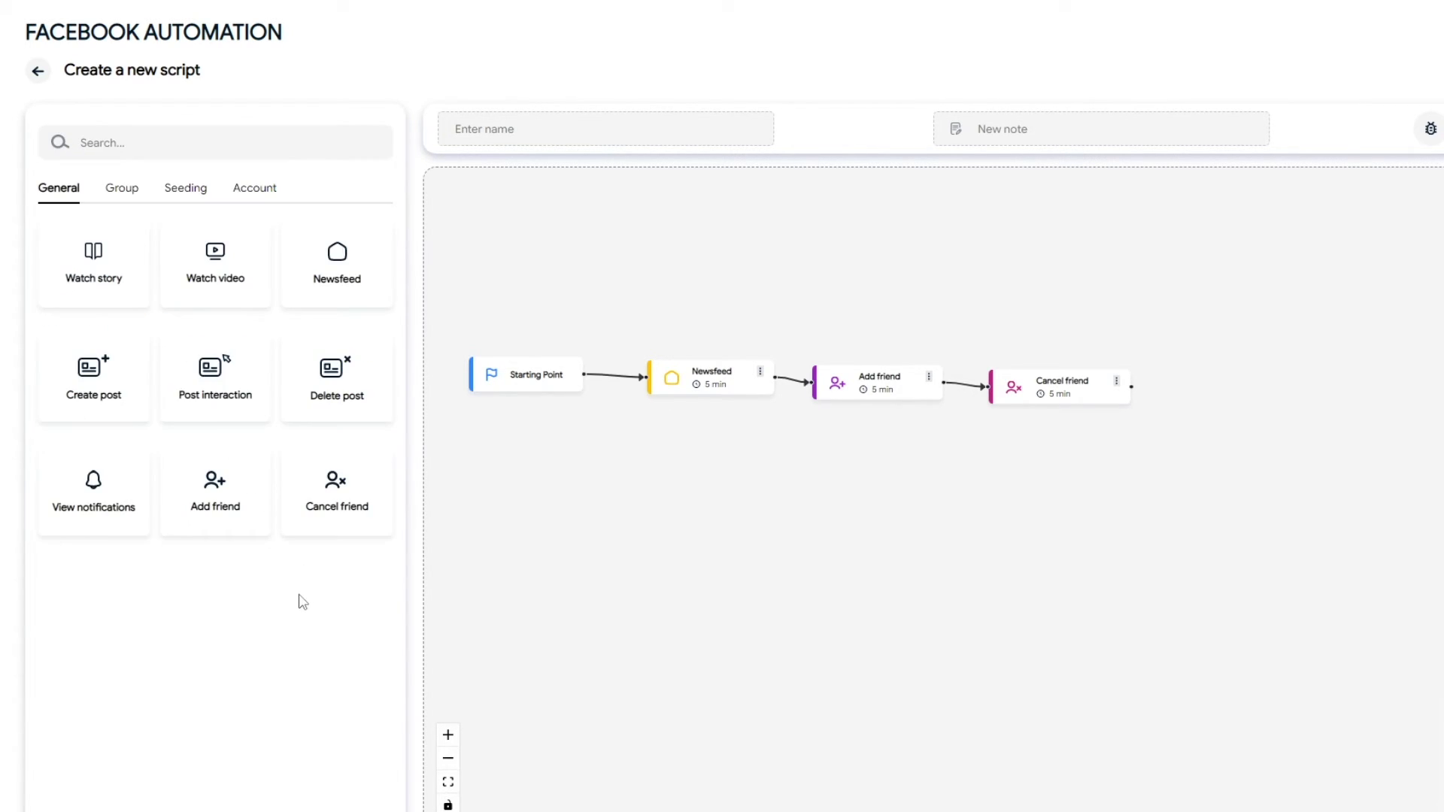
Add View notifications and Watch story actions linked in sequence after Cancel friend, and place a second Newsfeed action beside them
drag(90, 516, 658, 496)
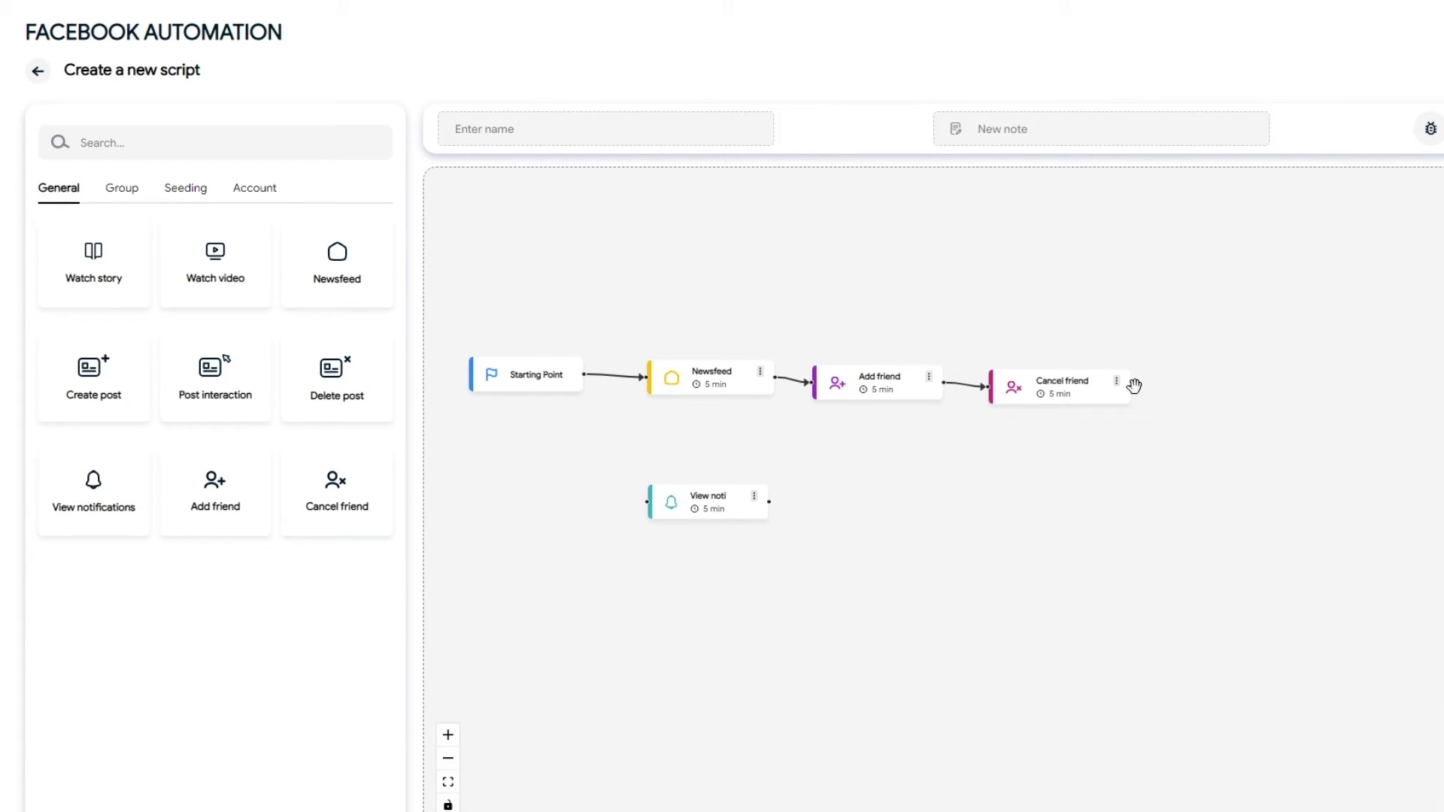
mouse_move(1132, 387)
mouse_down()
mouse_move(693, 461)
mouse_move(646, 502)
mouse_up()
mouse_move(123, 278)
mouse_down()
mouse_move(844, 492)
mouse_move(824, 500)
mouse_up()
drag(354, 273, 1096, 510)
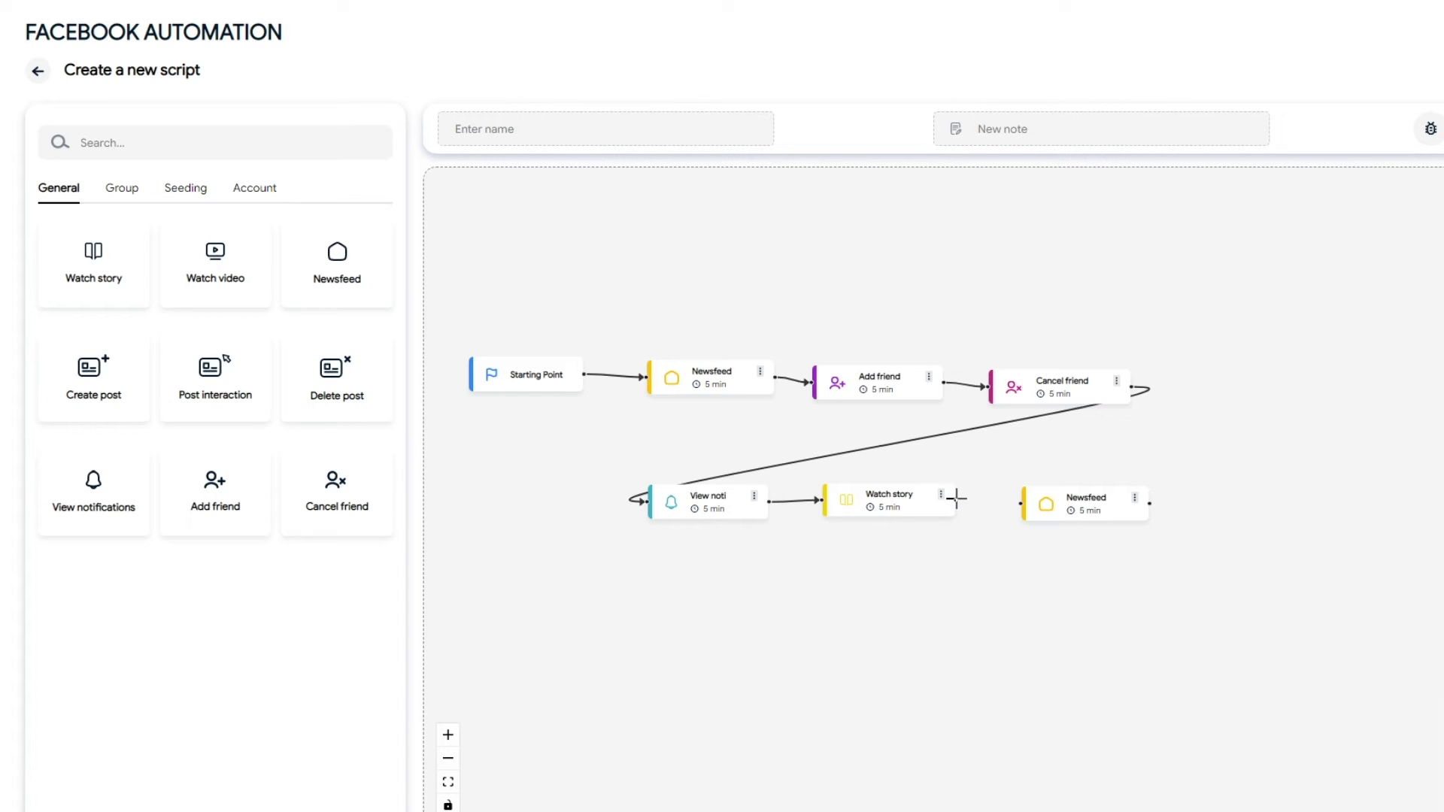
Replace the Watch story action with a new one linked between View notifications and the second Newsfeed action
drag(953, 499, 647, 380)
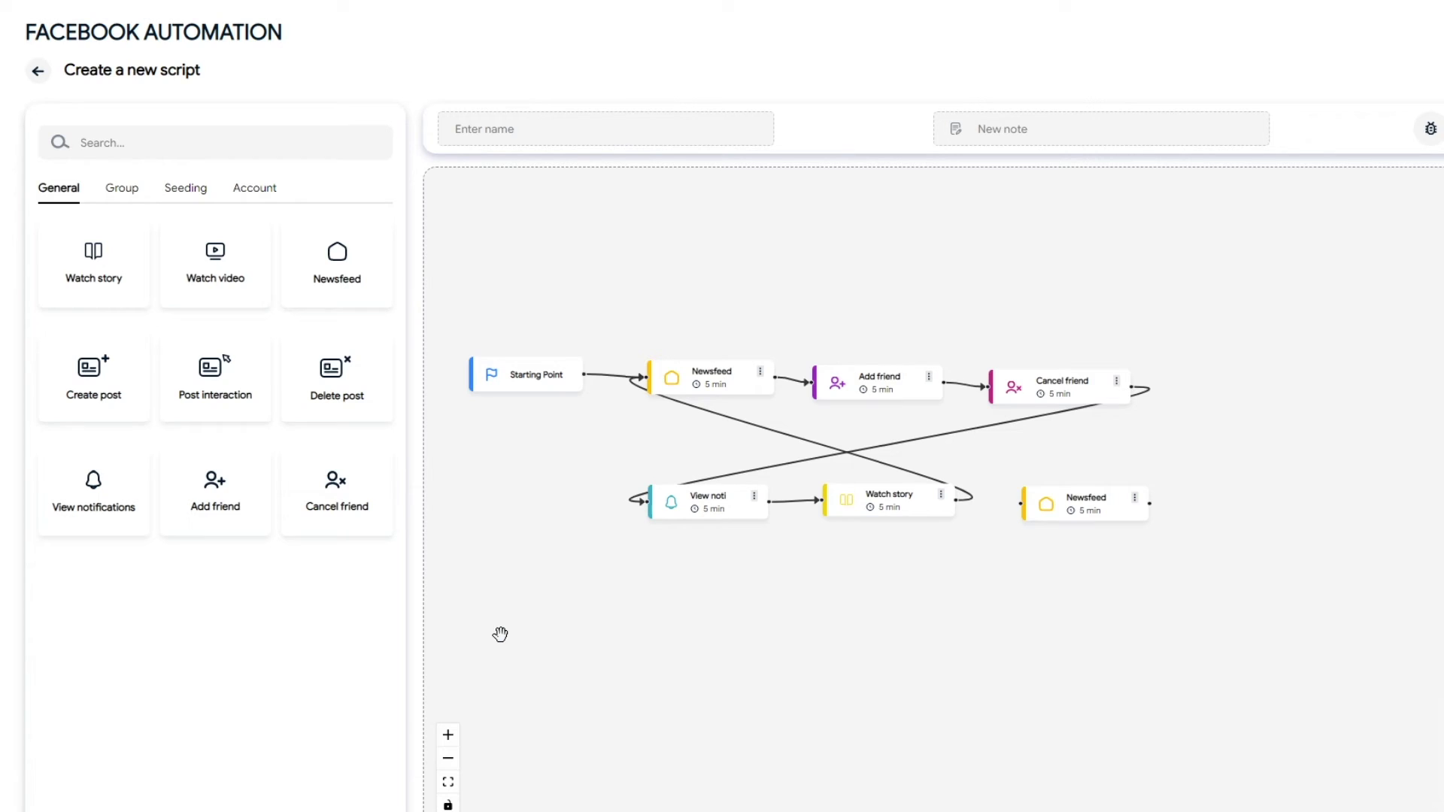
click(941, 494)
click(964, 554)
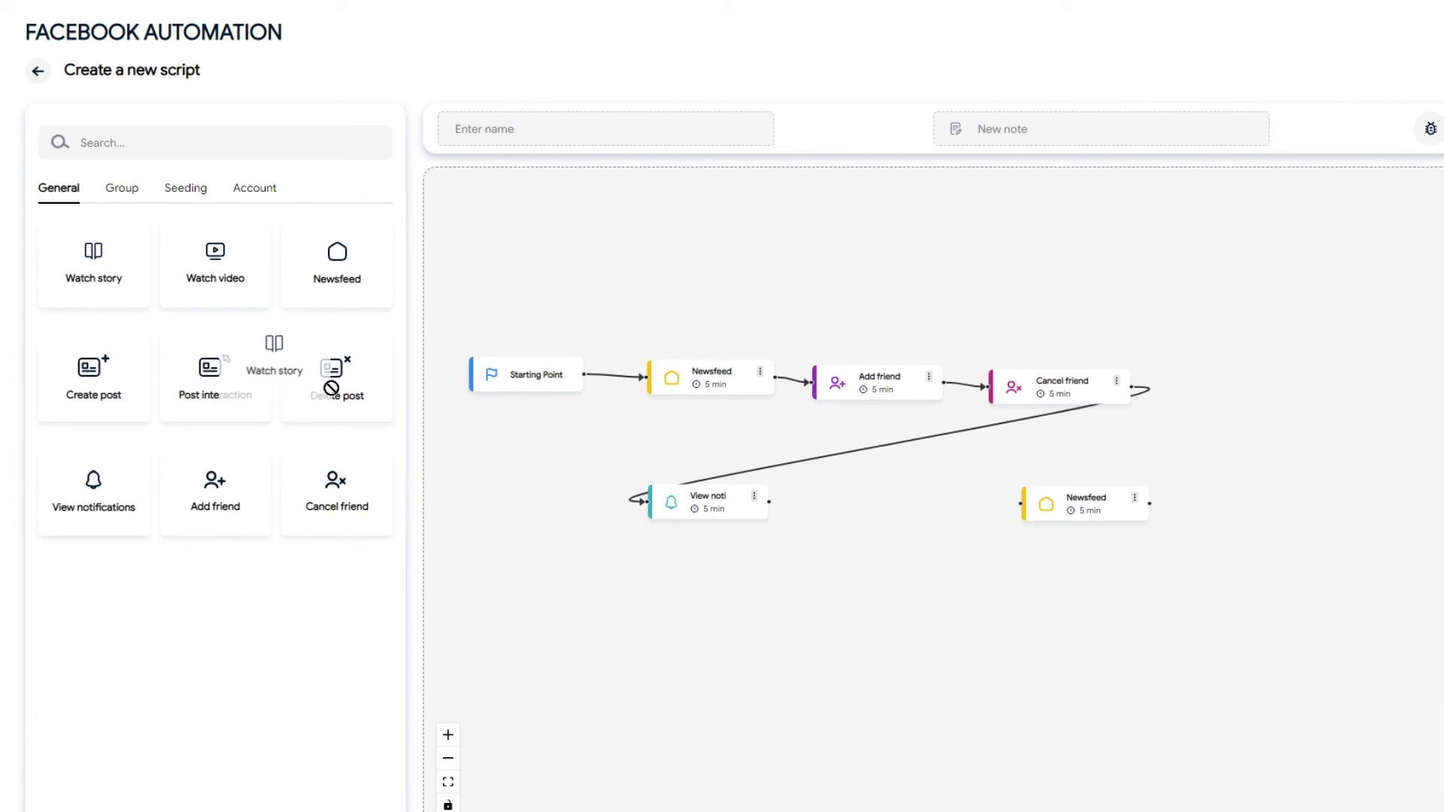
drag(331, 388, 872, 515)
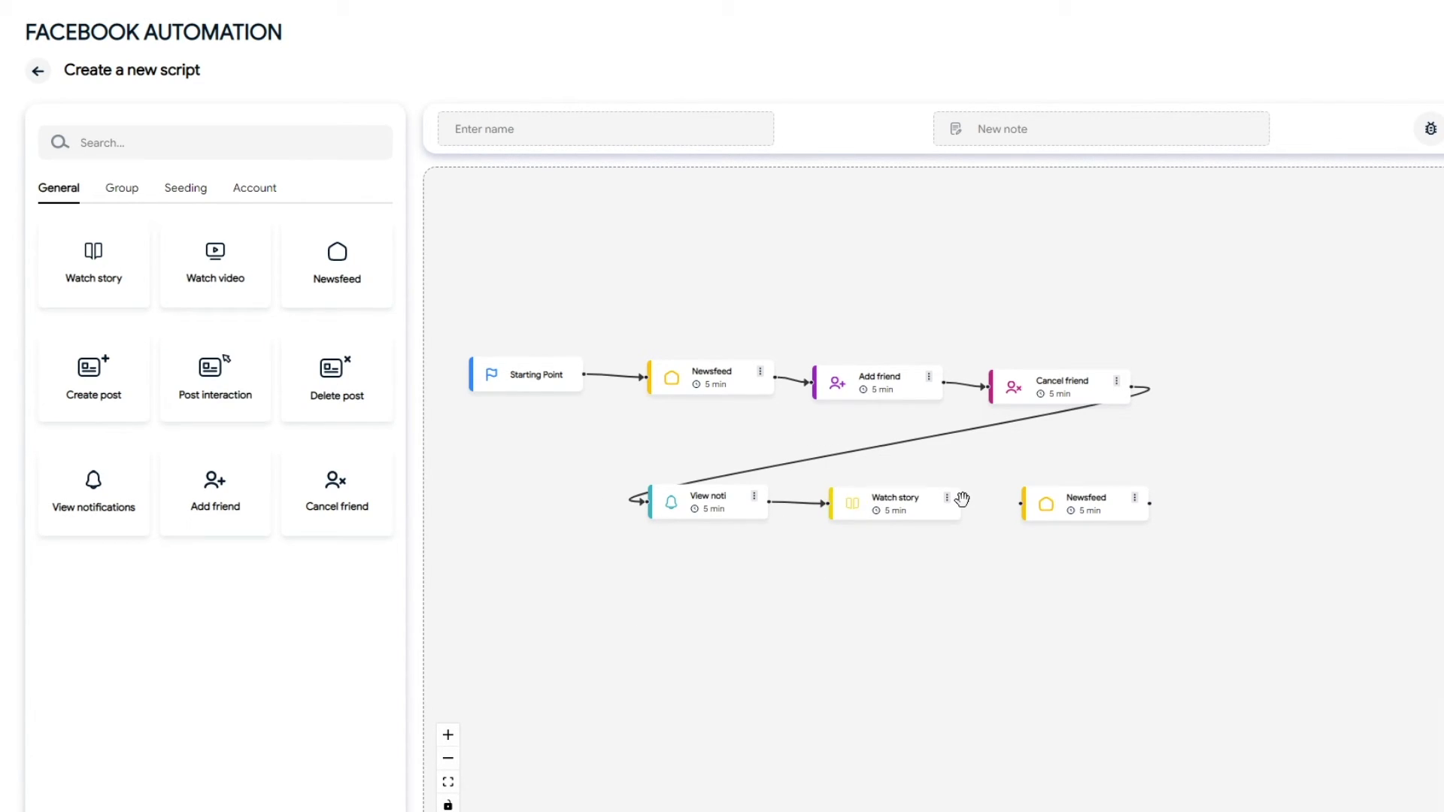
Enable Random Like for the second Newsfeed action and open the Watch story action's settings
click(1135, 498)
click(1145, 523)
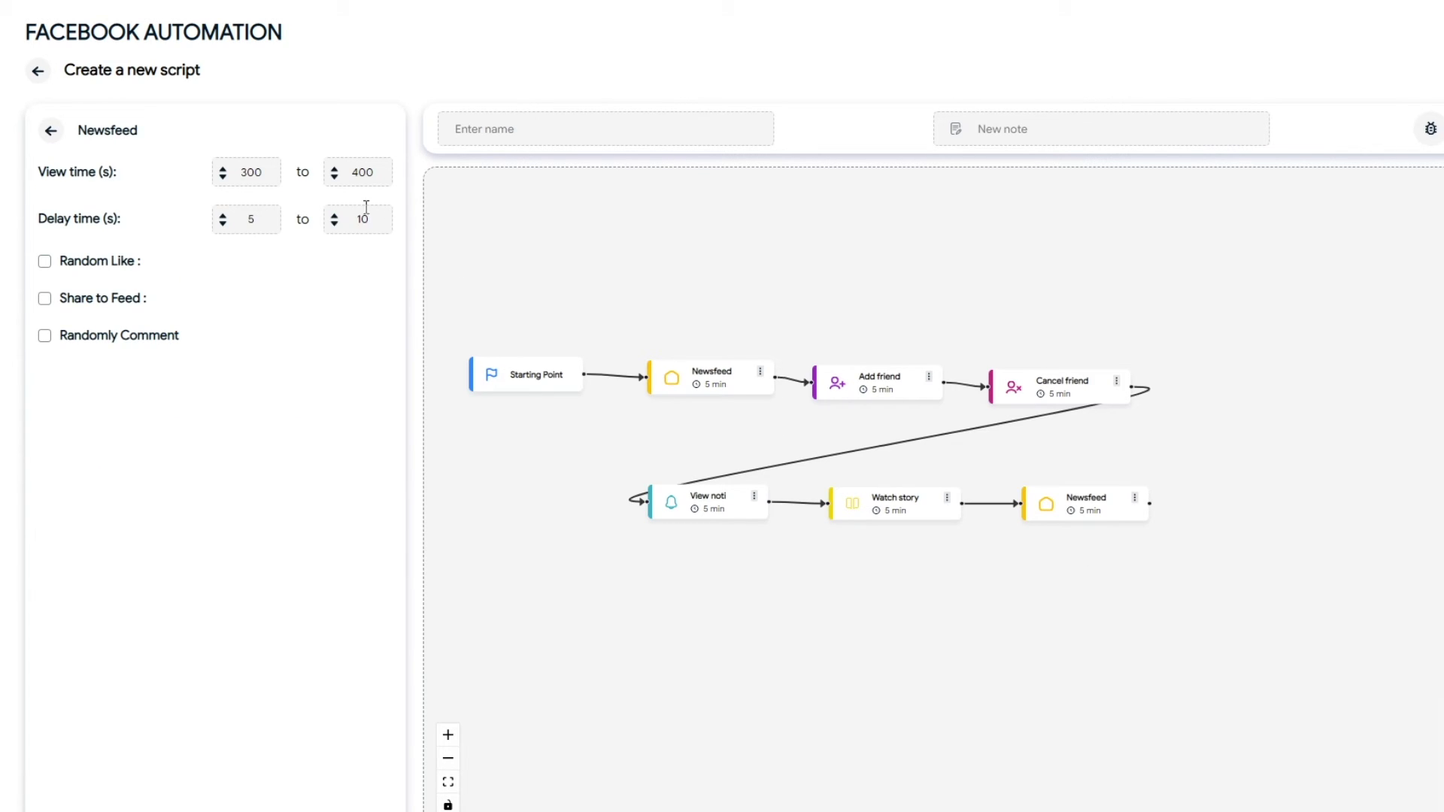
click(44, 261)
click(51, 130)
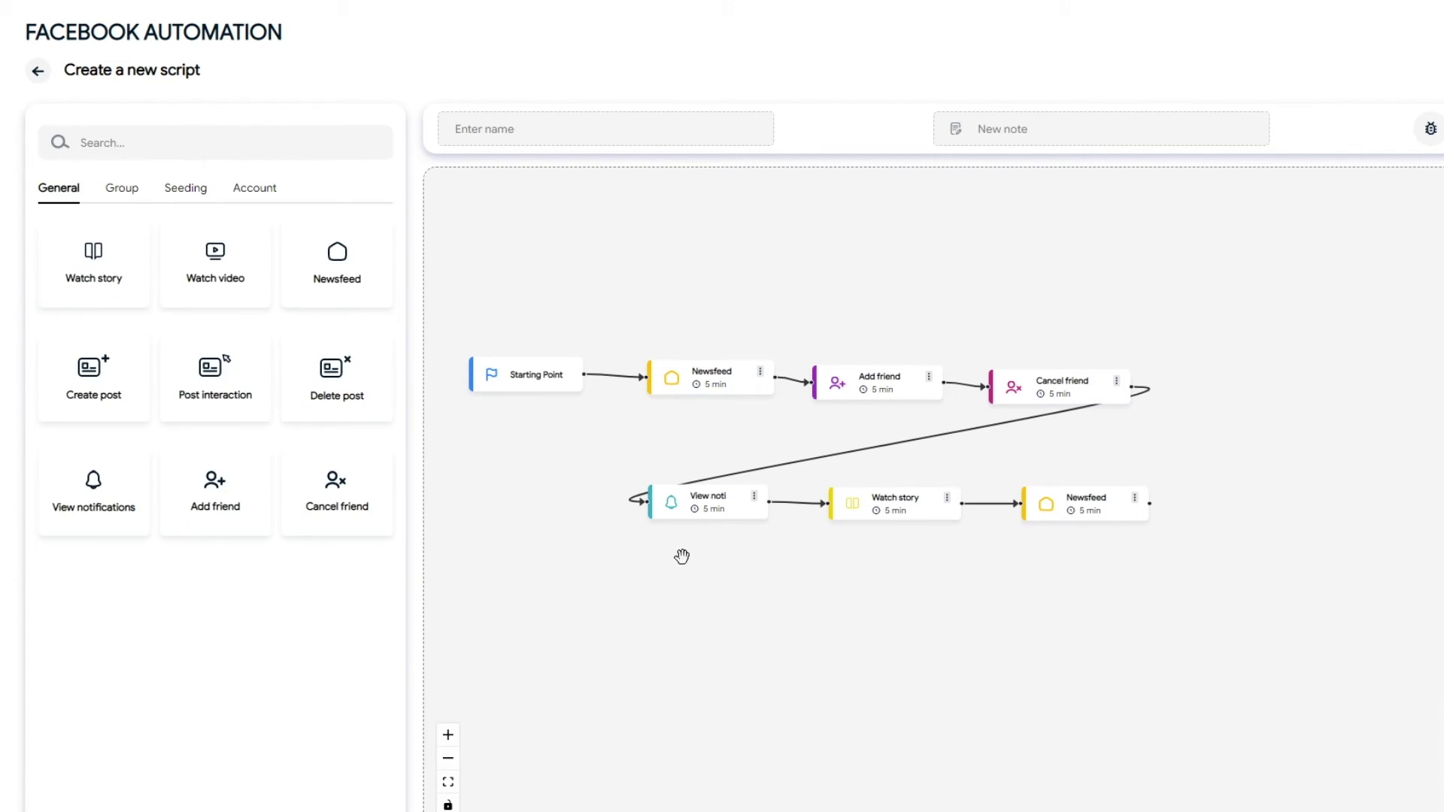
click(947, 498)
click(957, 523)
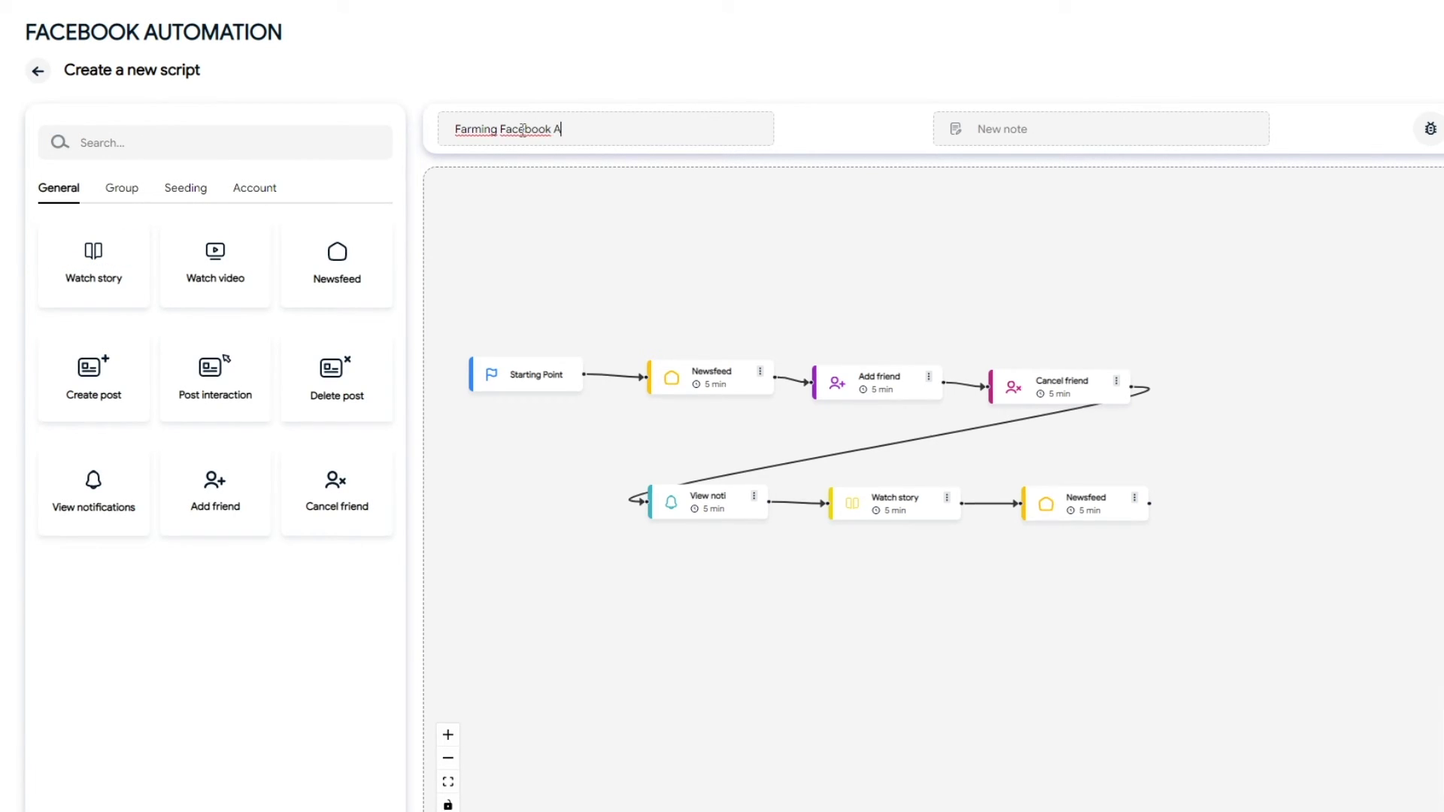
Name the script "Farming Facebook Accounts", save it, and return to the profile list
text(ccounts)
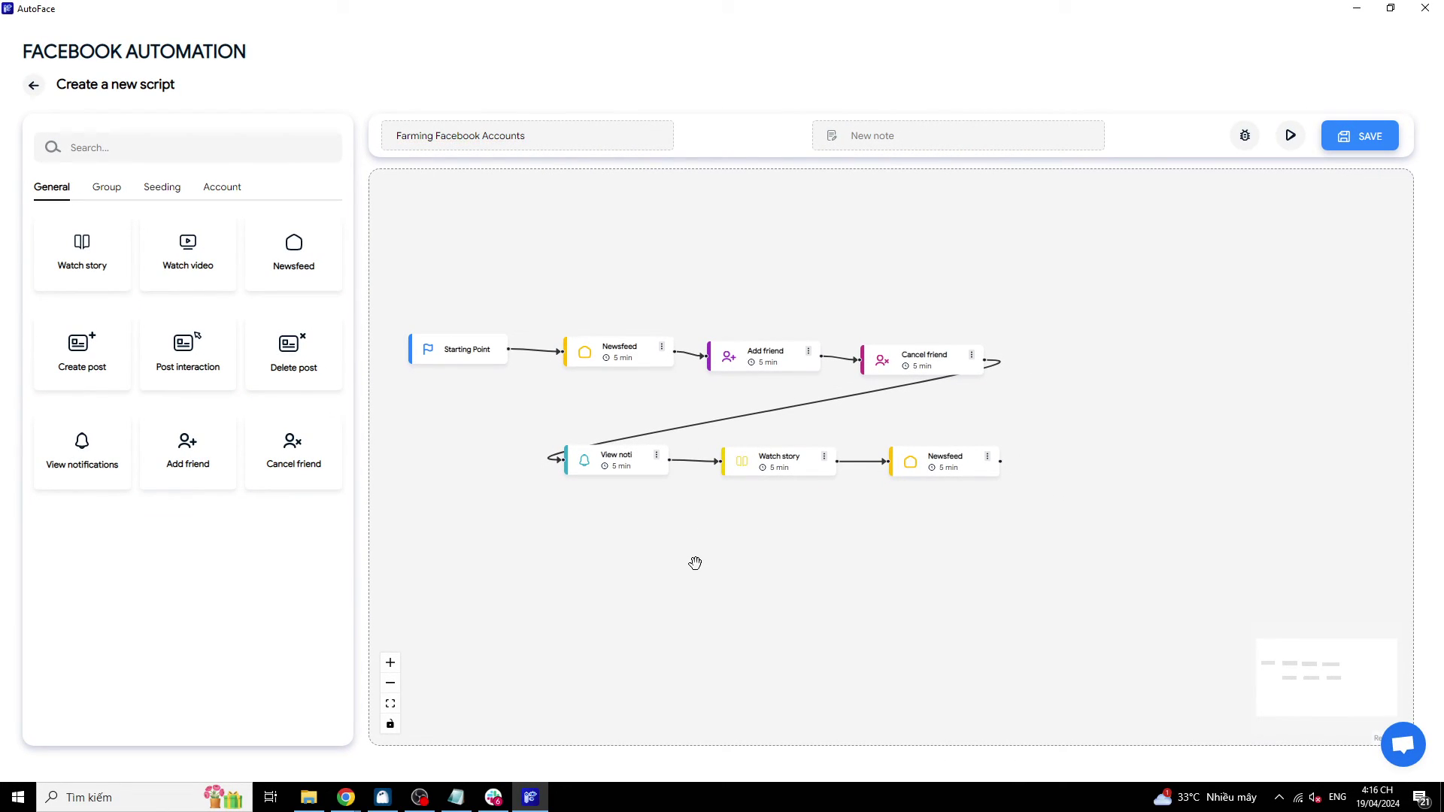
click(1351, 141)
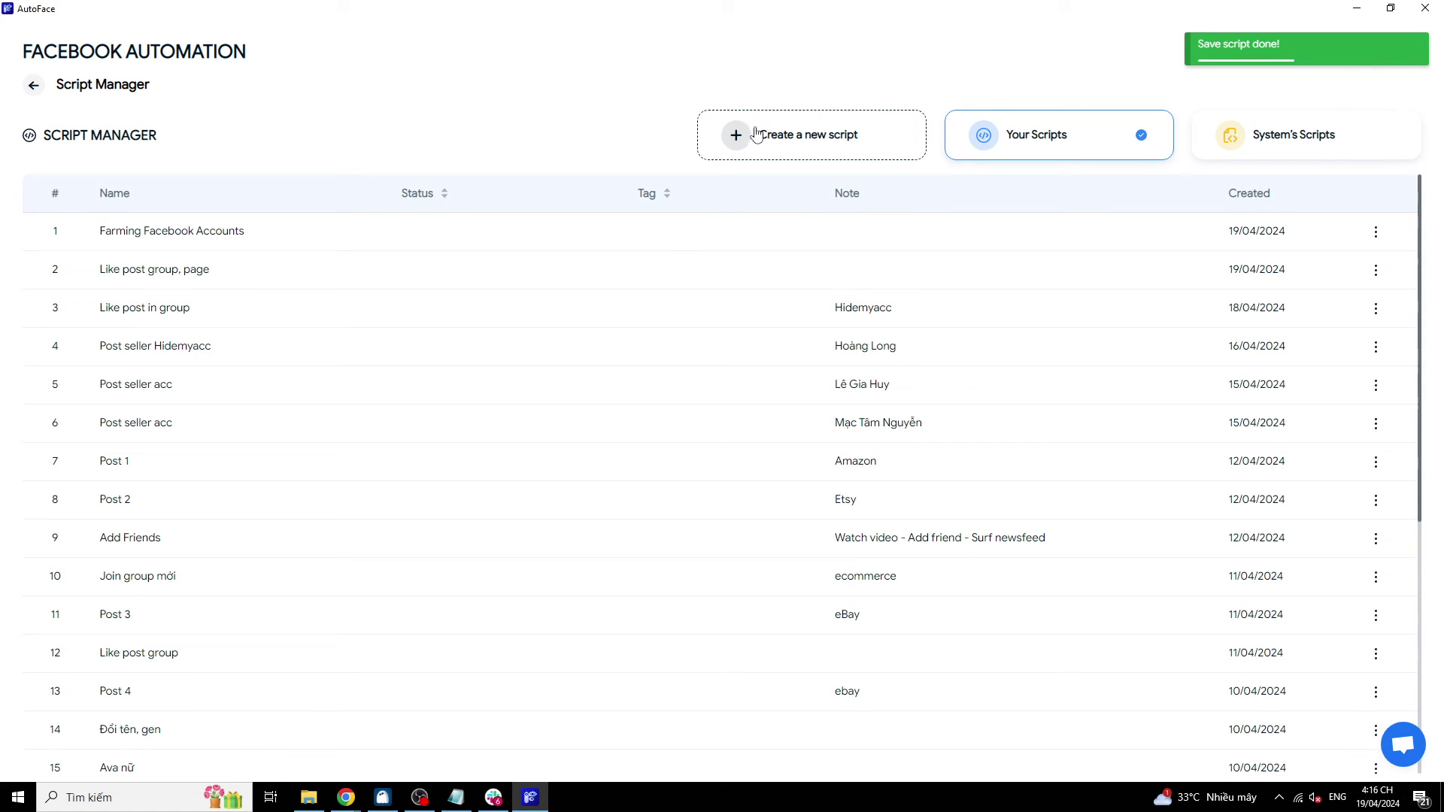
click(33, 85)
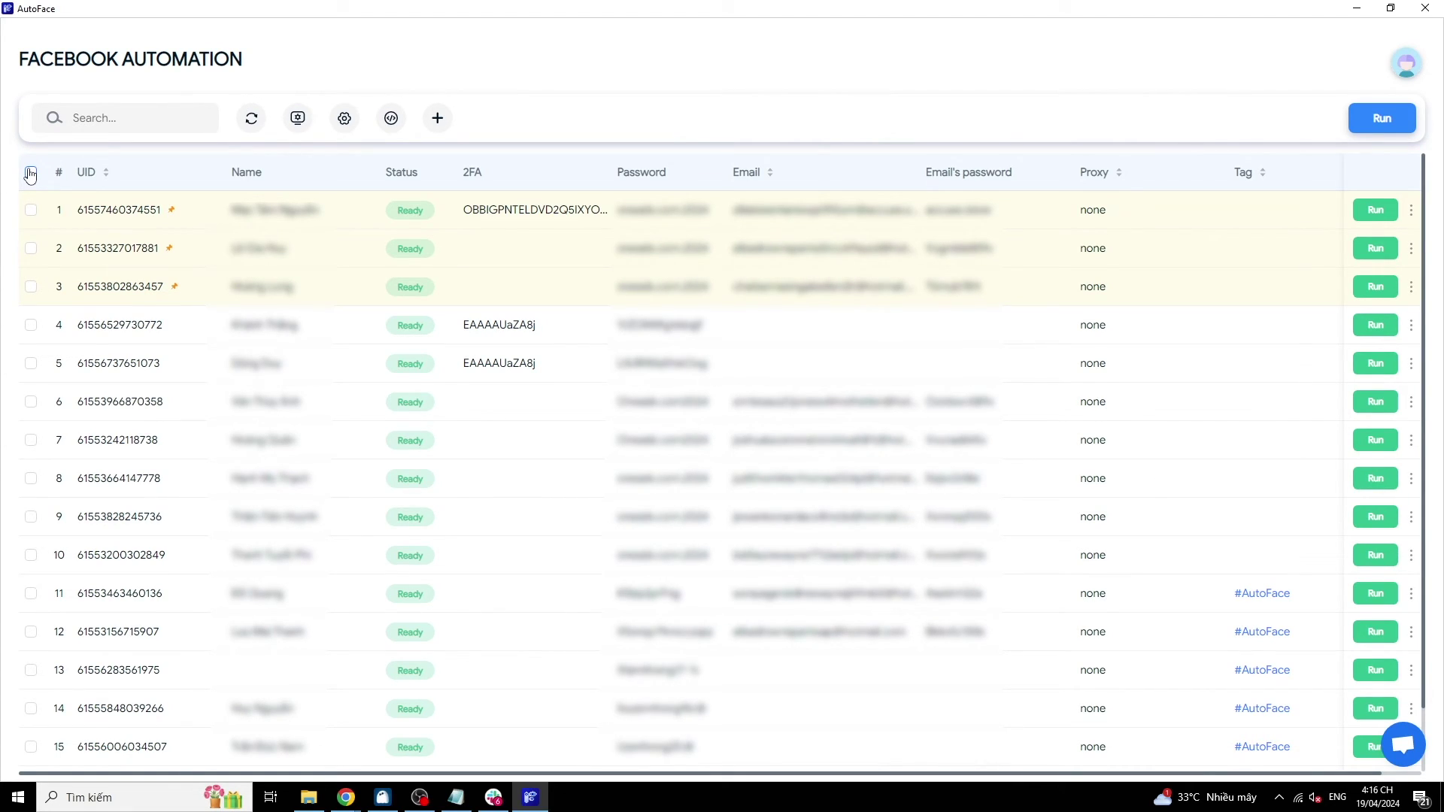
Check the automation settings for simultaneous profiles, loops and resource limits, and return to the profile list
click(343, 119)
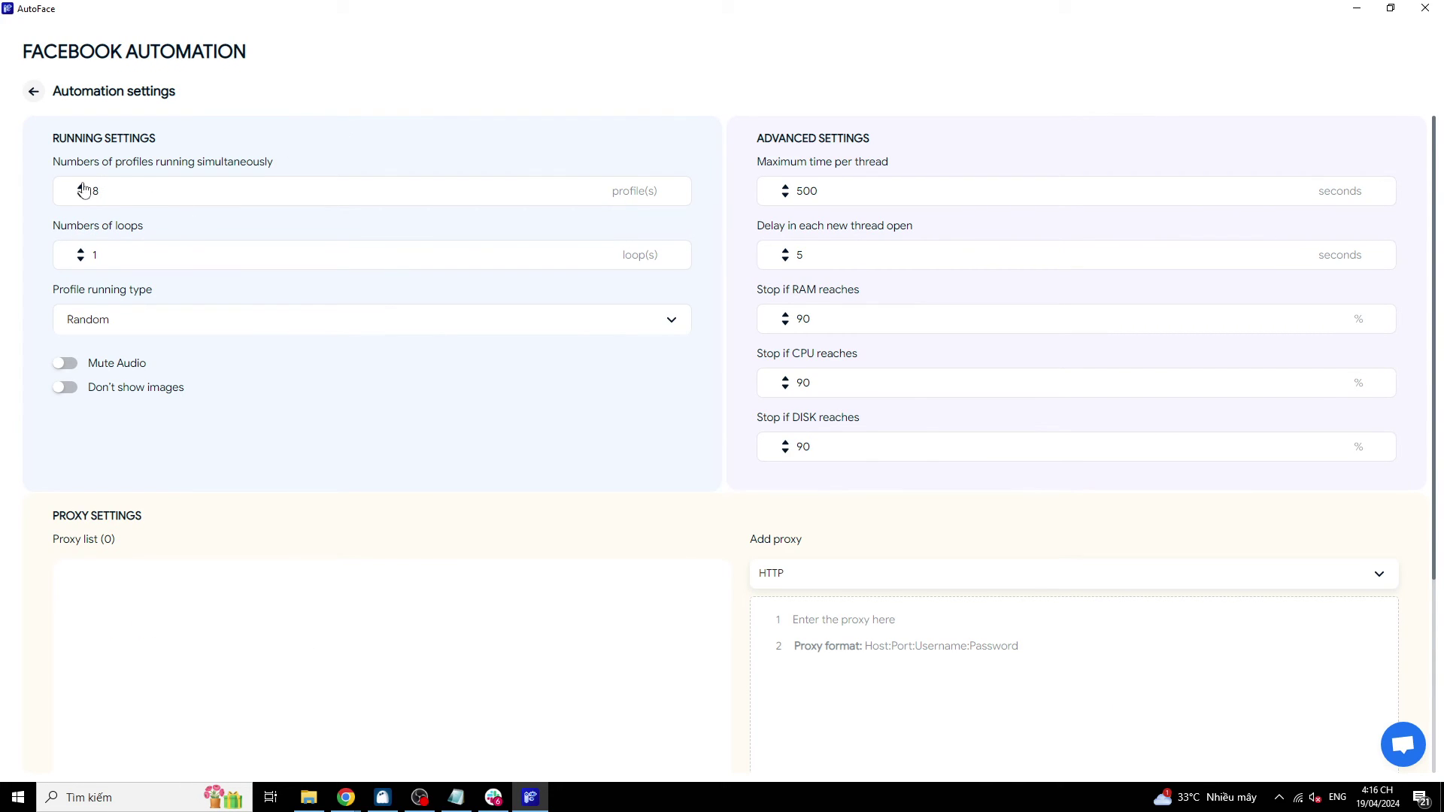
click(33, 93)
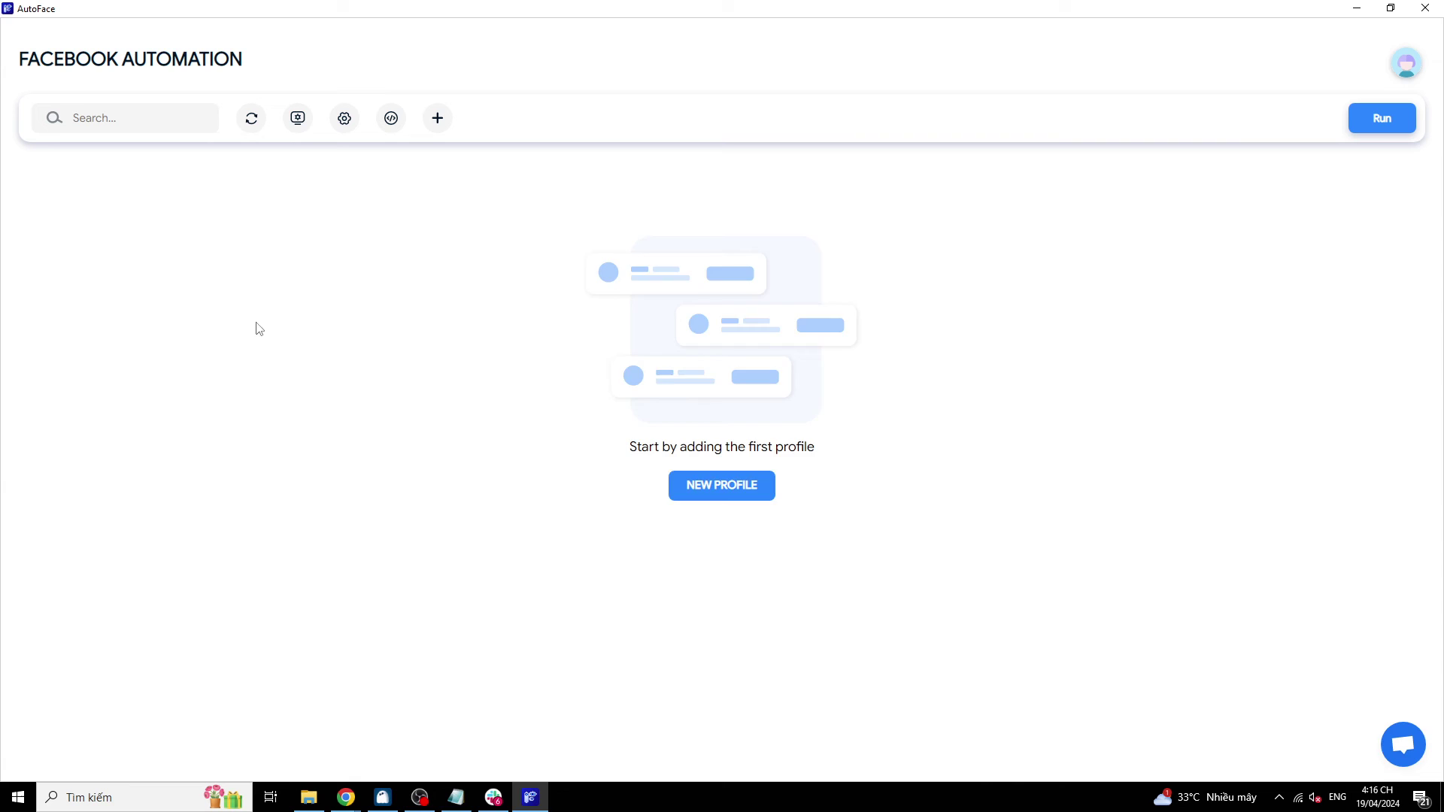
Select all profiles in the list and run an automation script on them
click(31, 172)
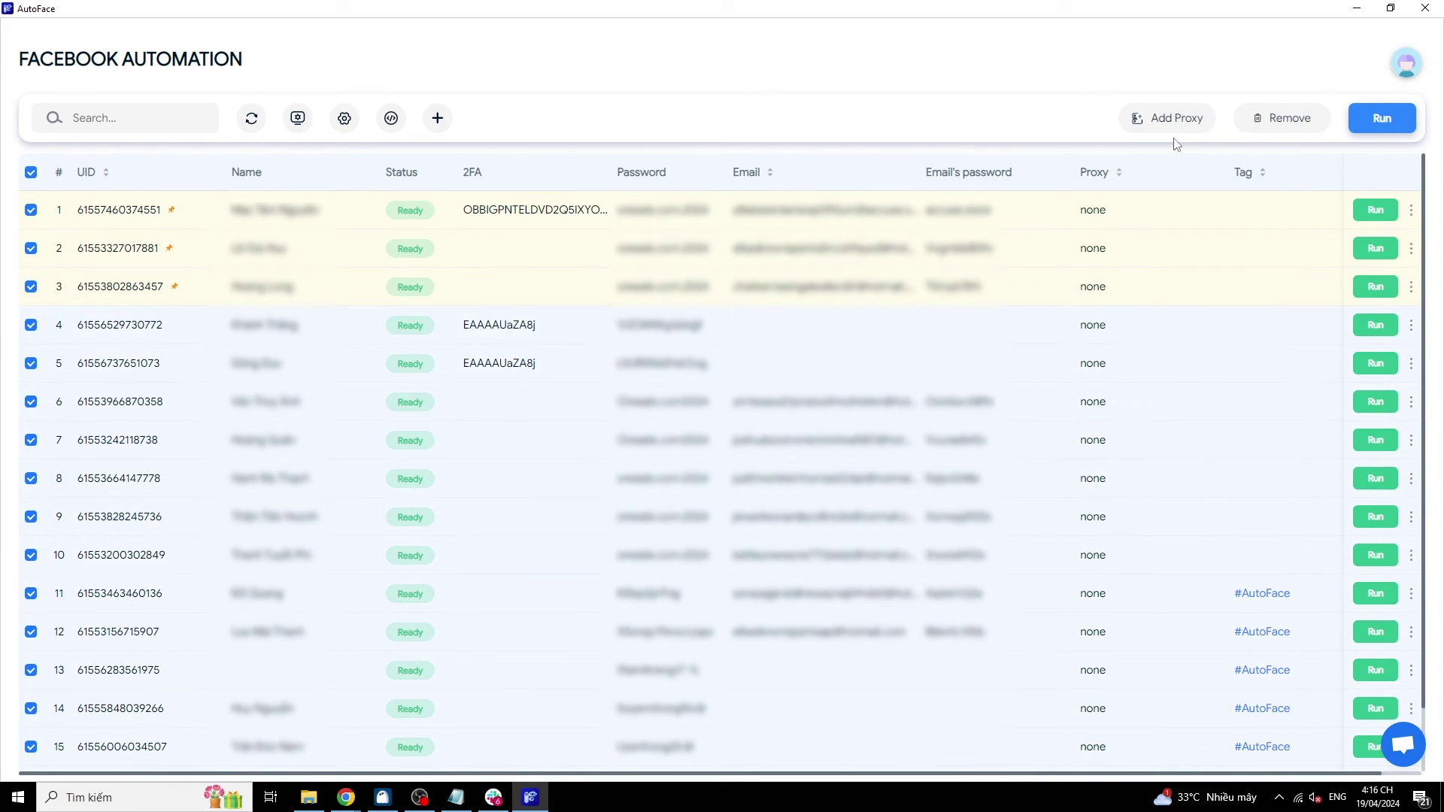
click(1380, 120)
click(1121, 177)
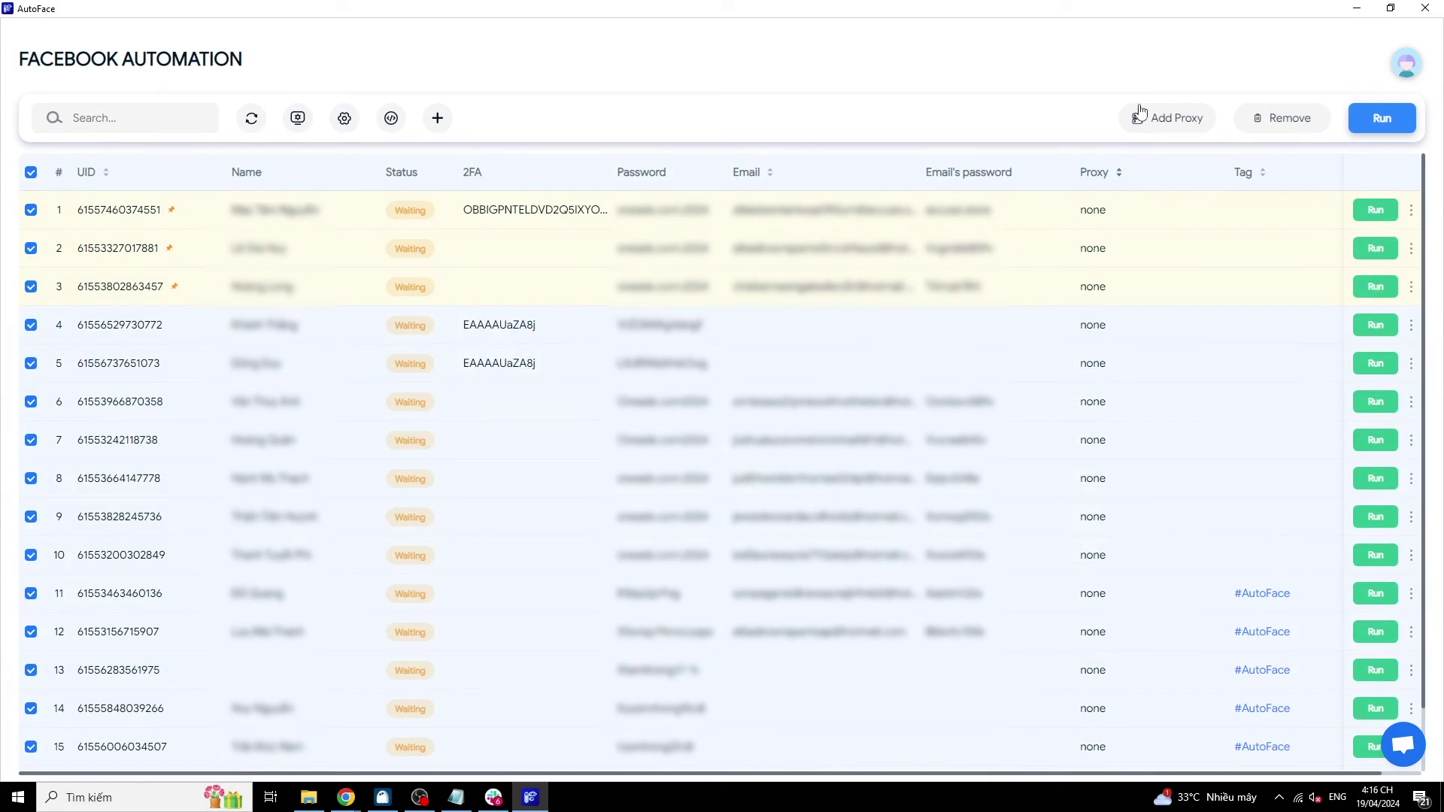